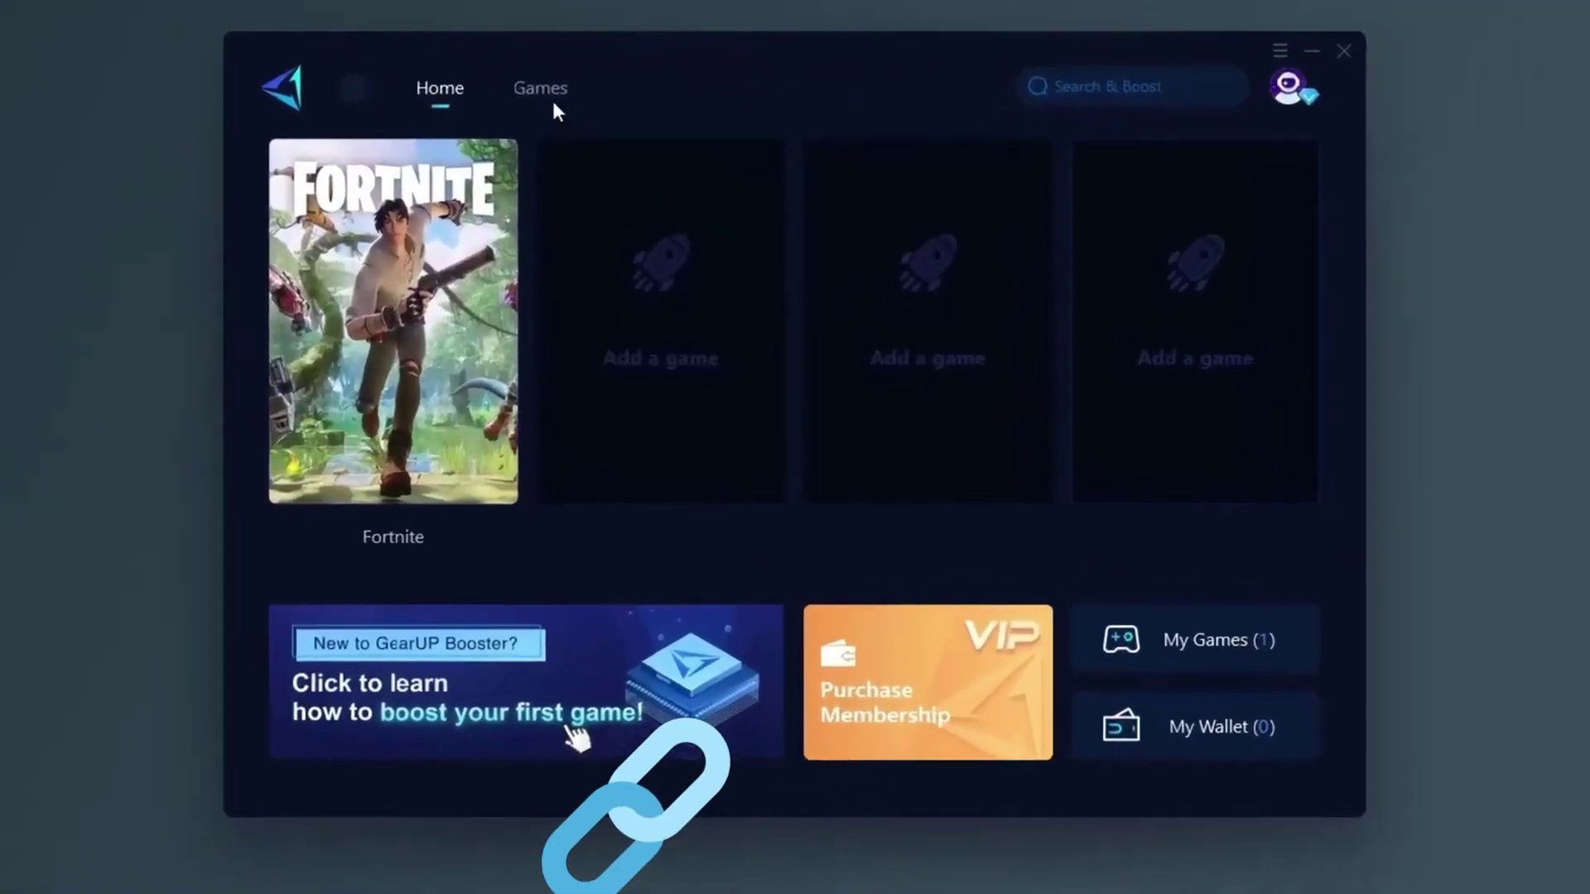
Boost Fortnite in GearUP Booster, reaching 56 ms ping, 0% loss and 235% improvement.
left_click(518, 478)
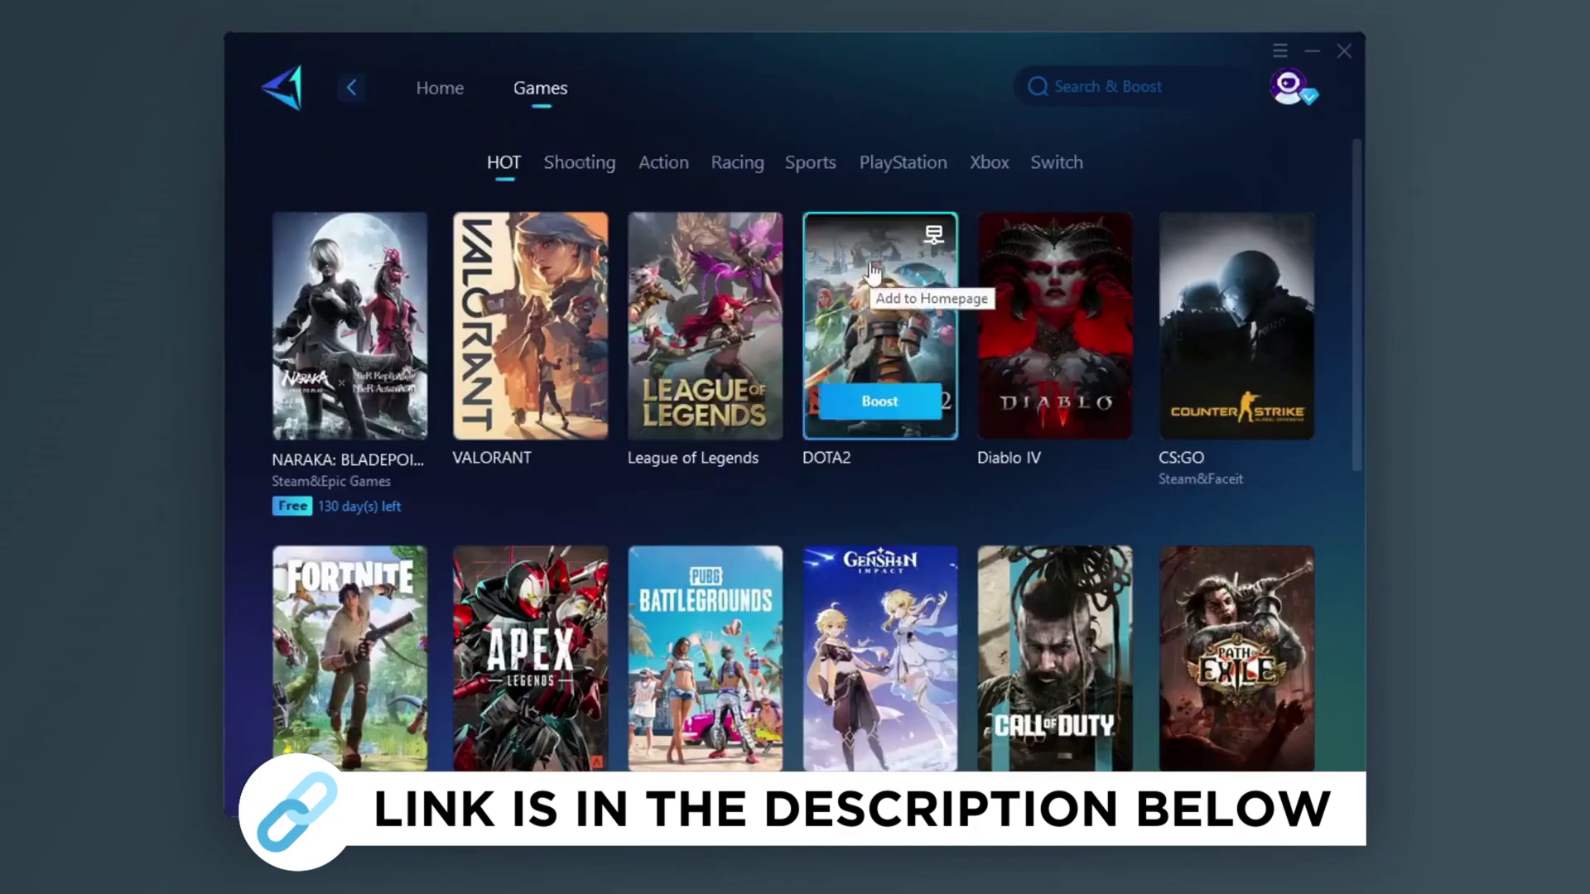
scroll(832, 367, "down", 2)
scroll(783, 336, "down", 3)
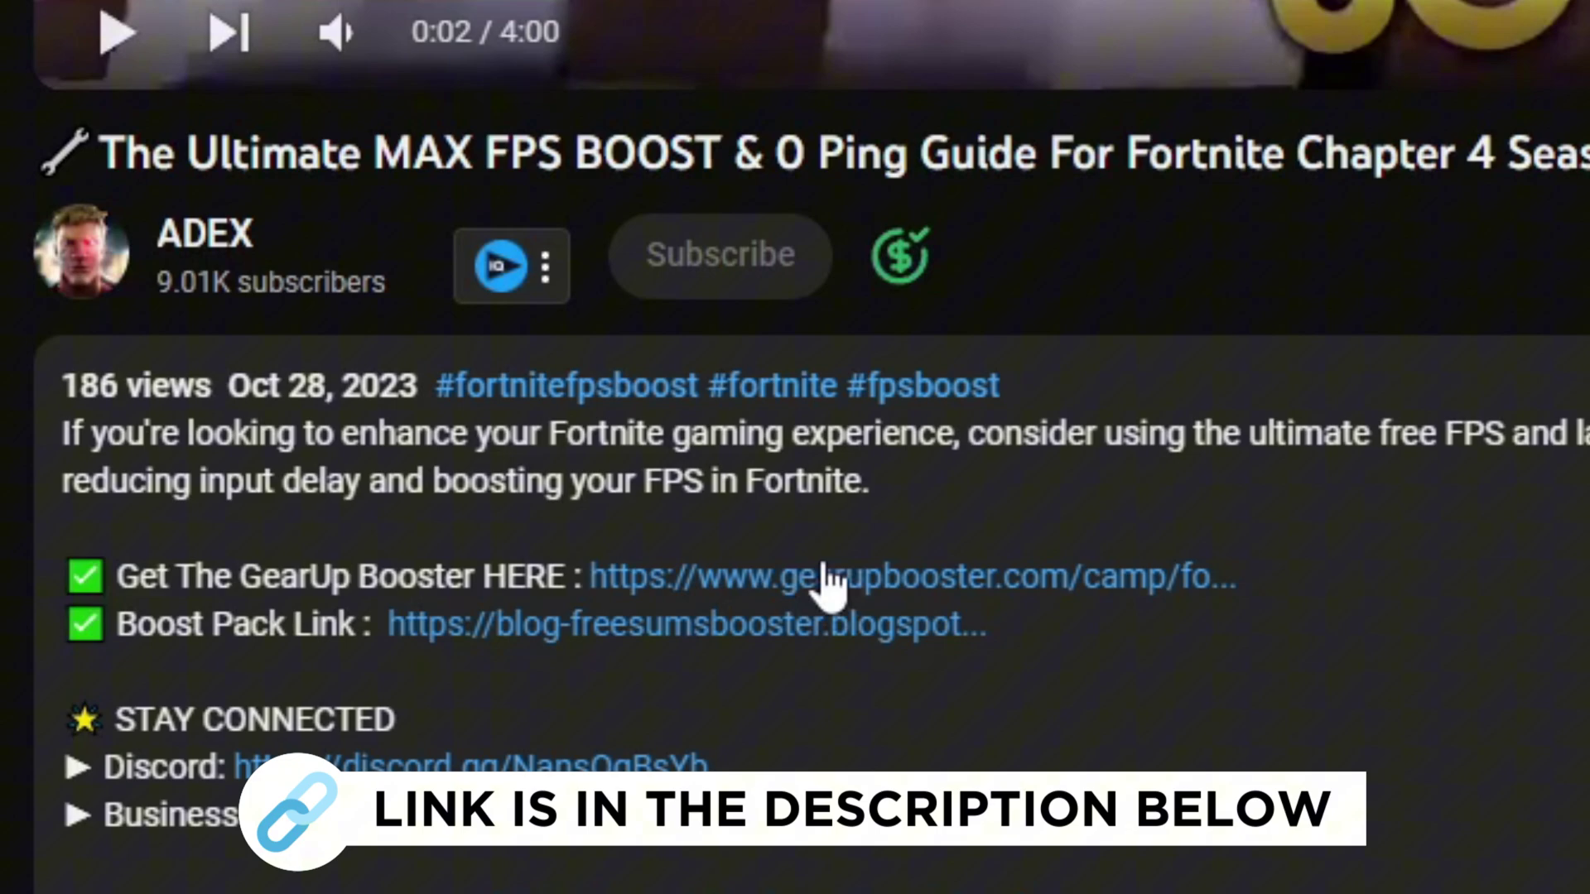
Open the GearUP download site, then reach Power Options from the Power & sleep settings.
left_click(823, 567)
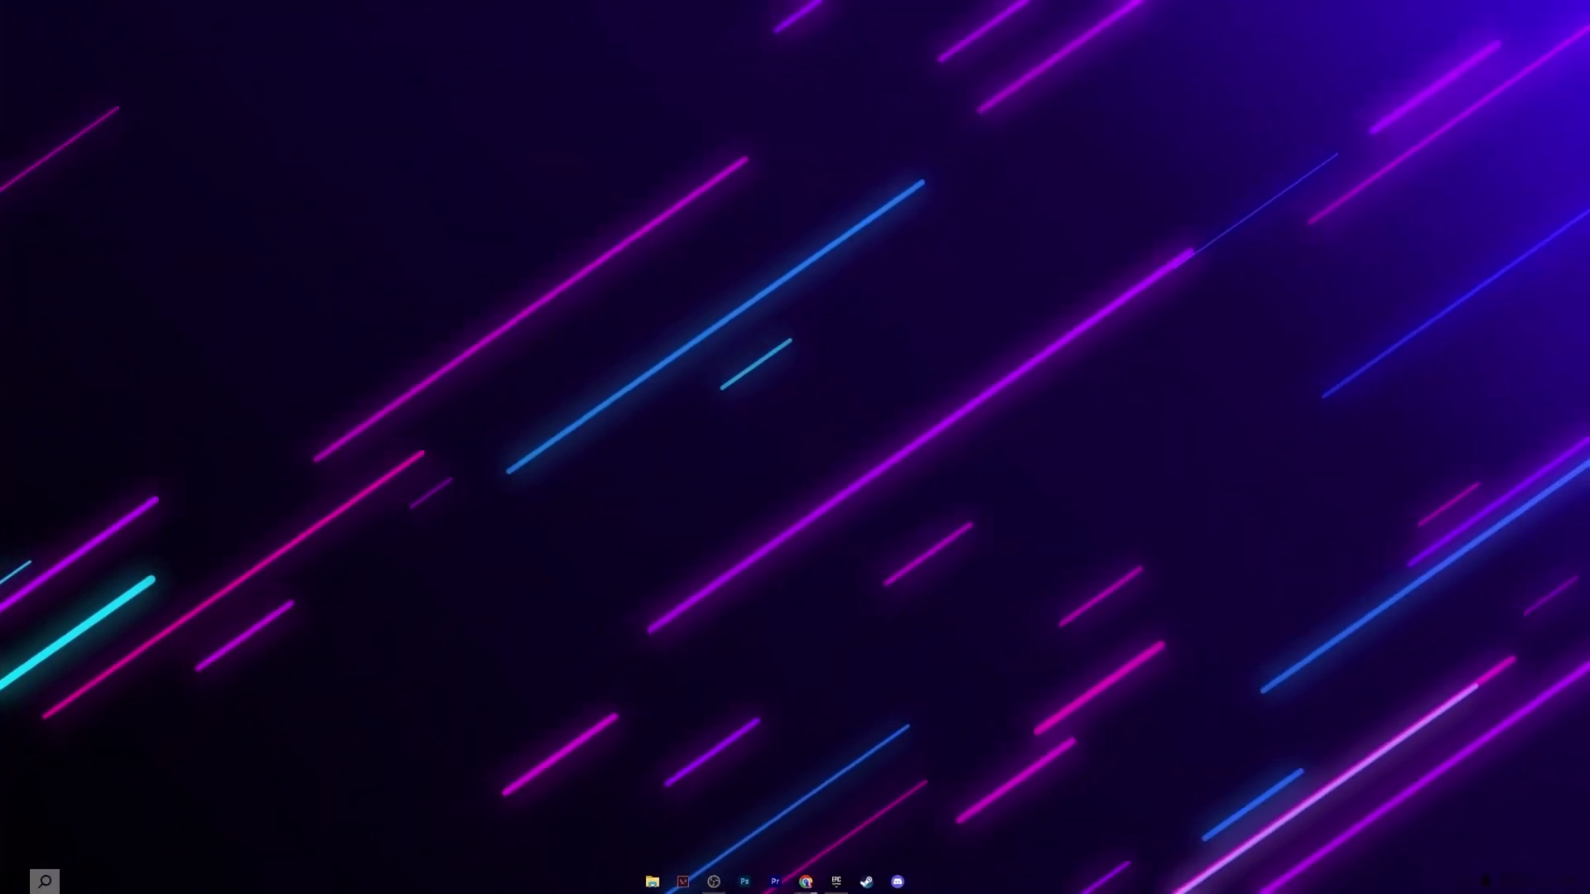
left_click(45, 882)
type("power")
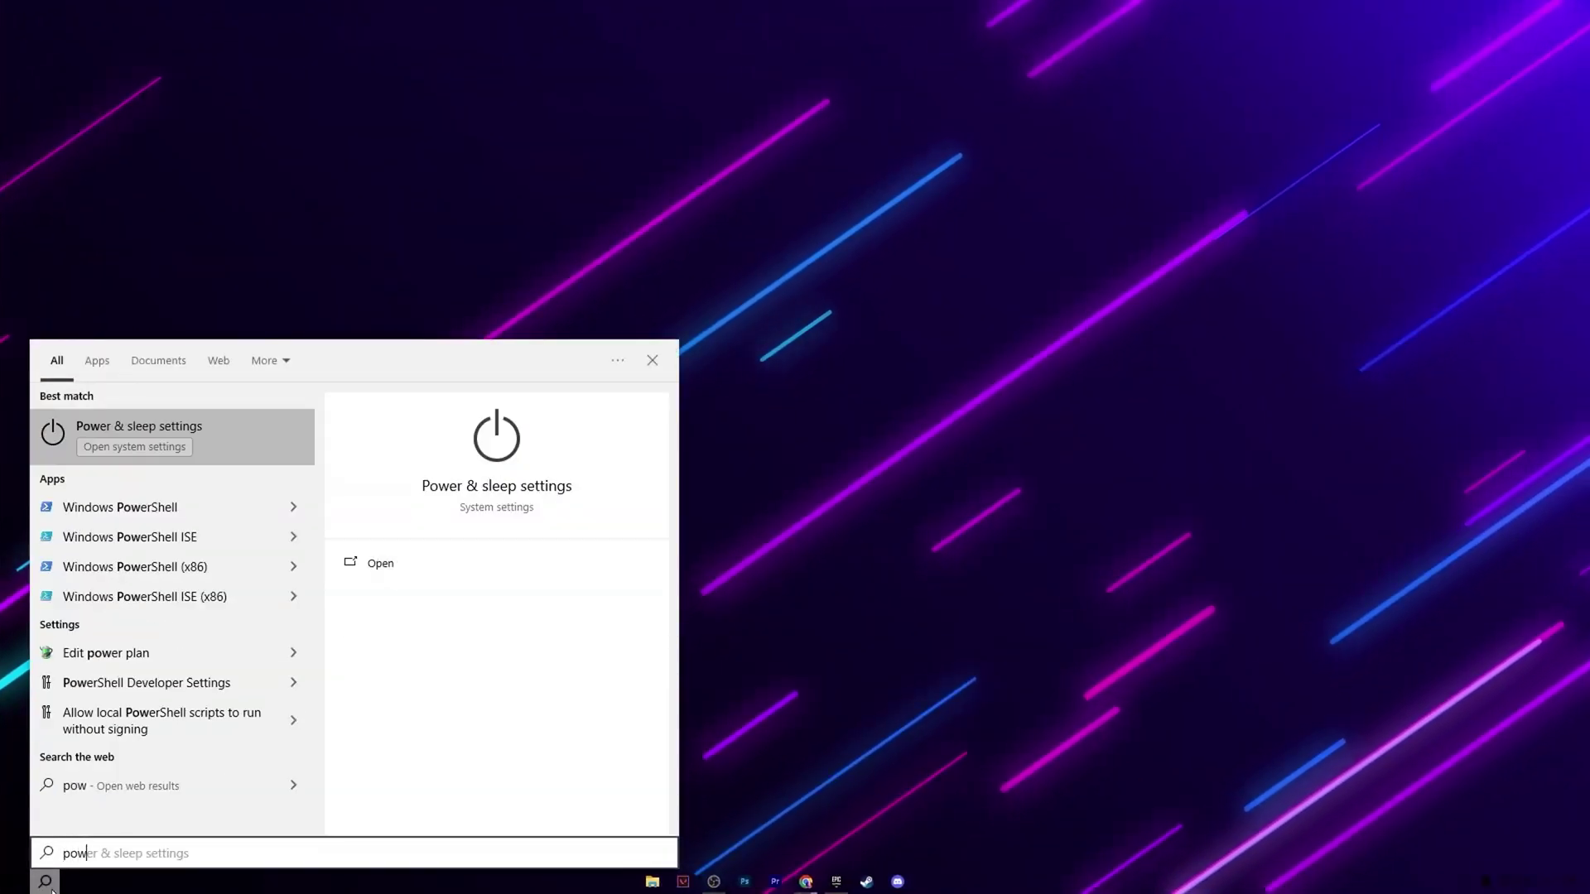
left_click(133, 458)
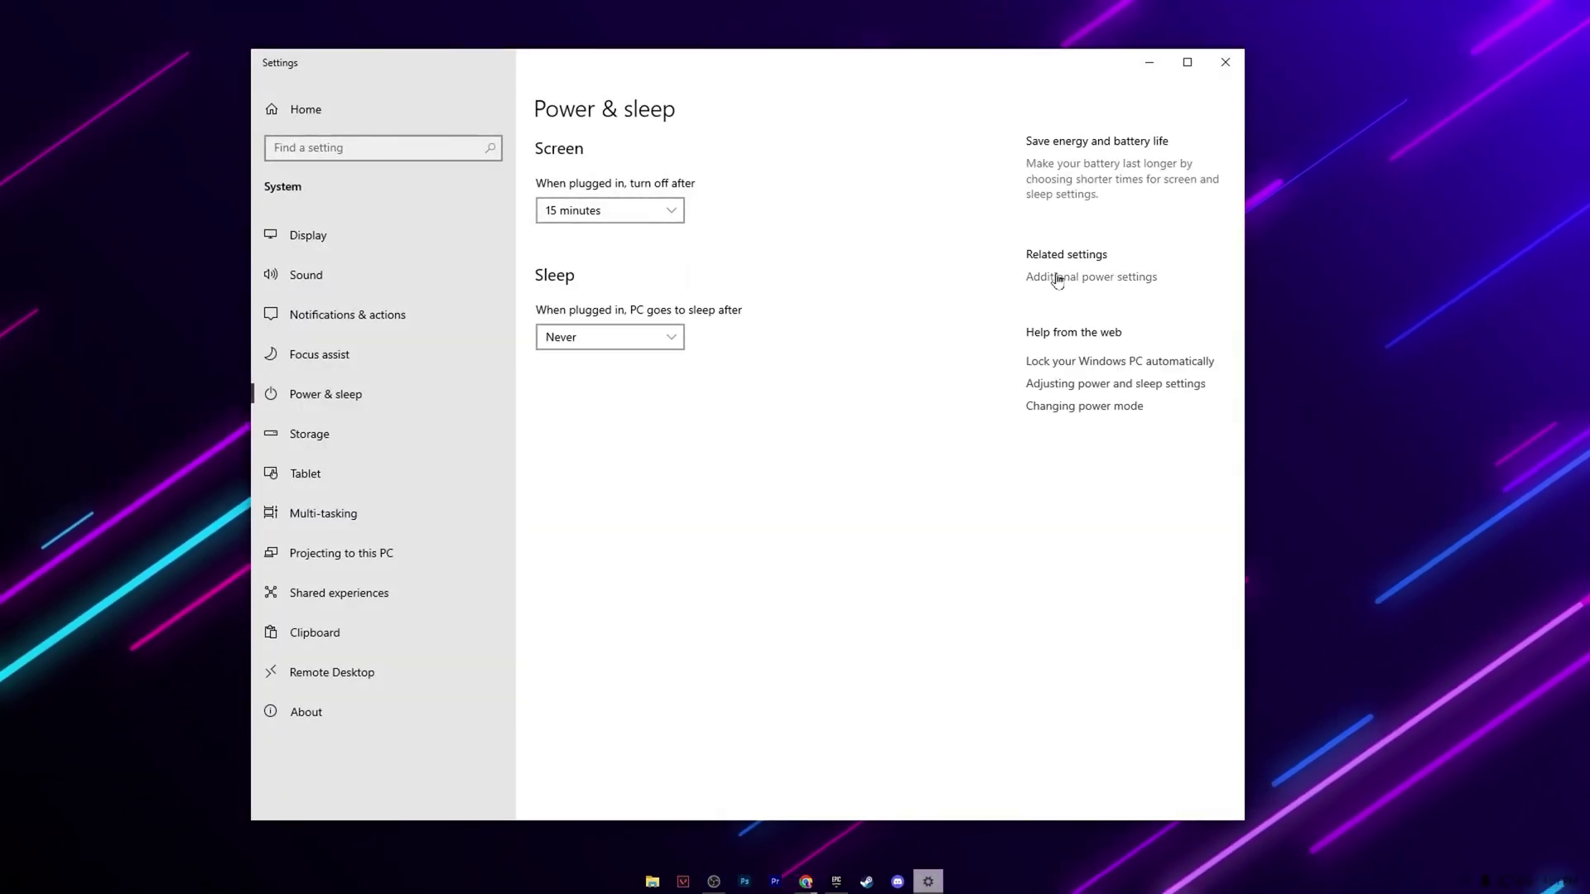
left_click(1099, 279)
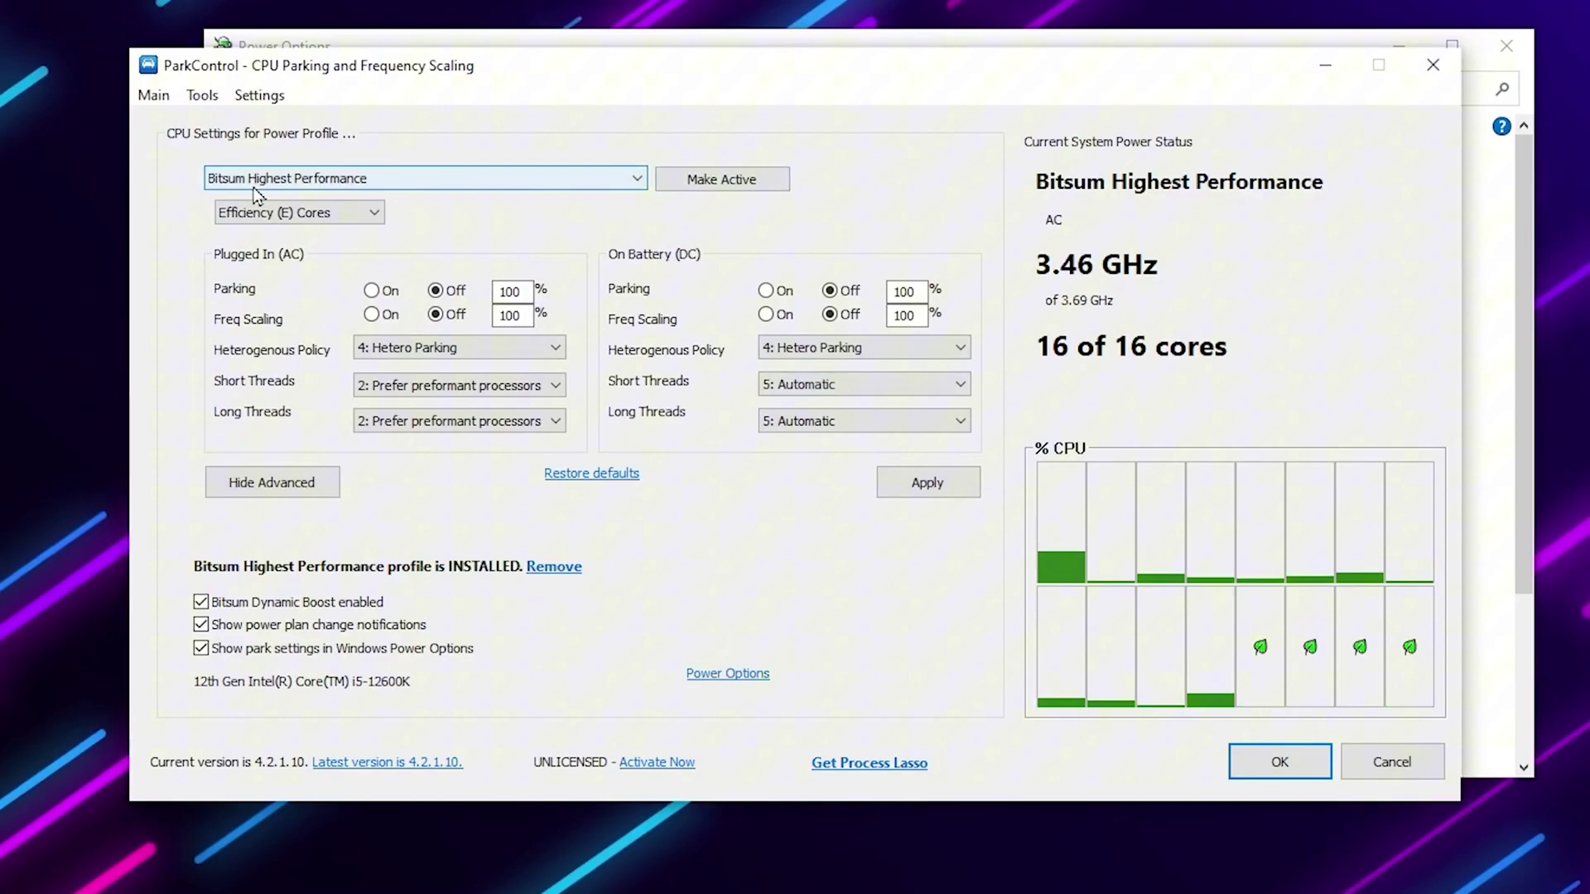
Keep Bitsum Highest Performance as ParkControl's power profile and close ParkControl with OK.
left_click(478, 182)
left_click(447, 213)
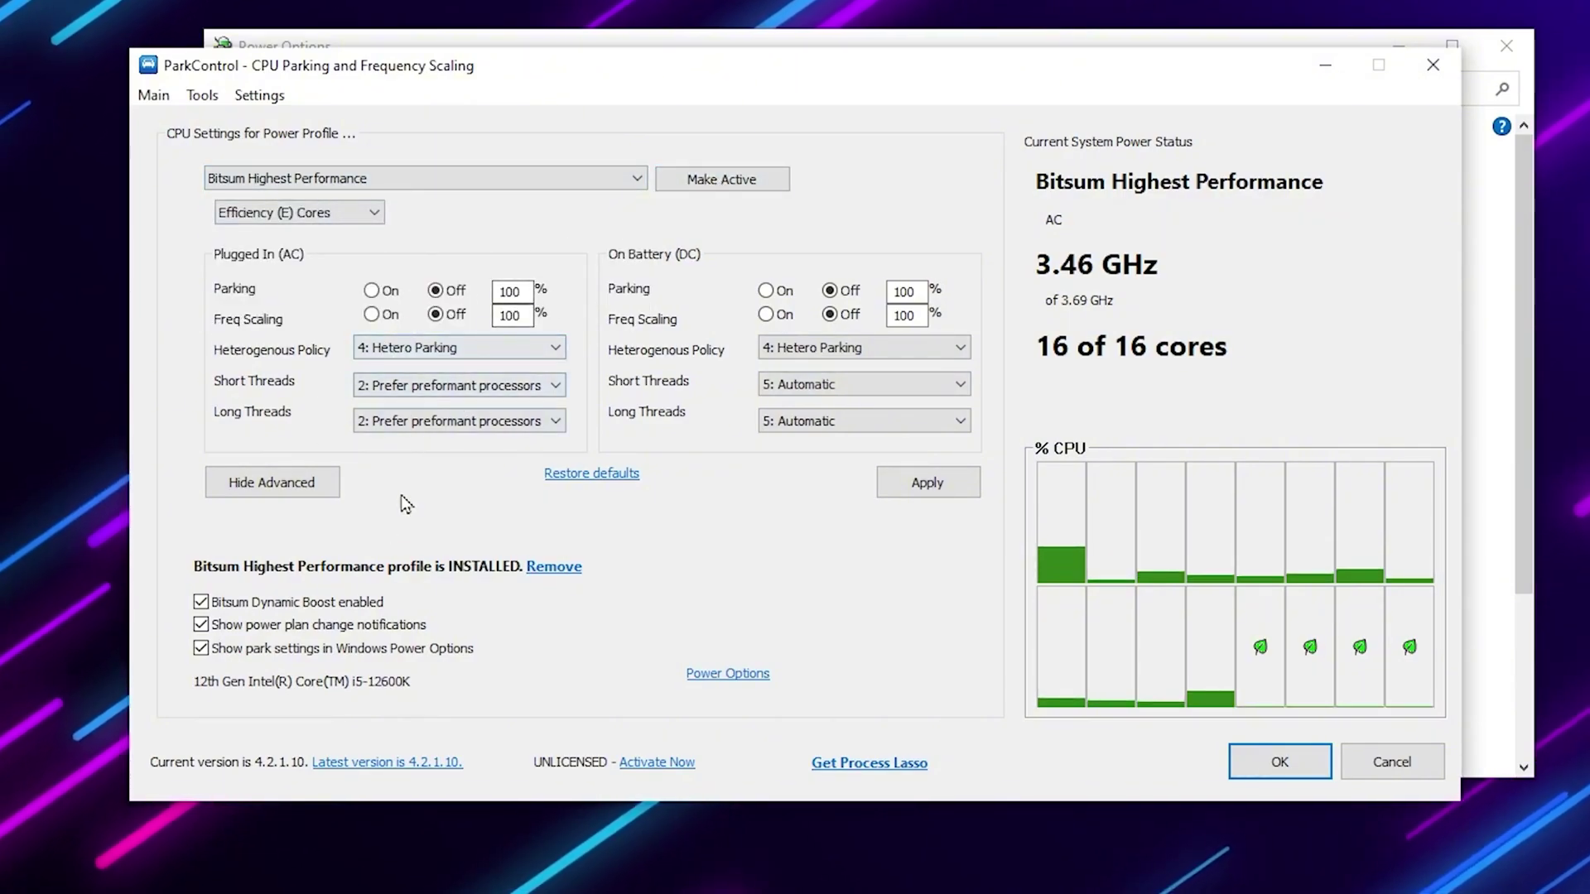
left_click(1259, 760)
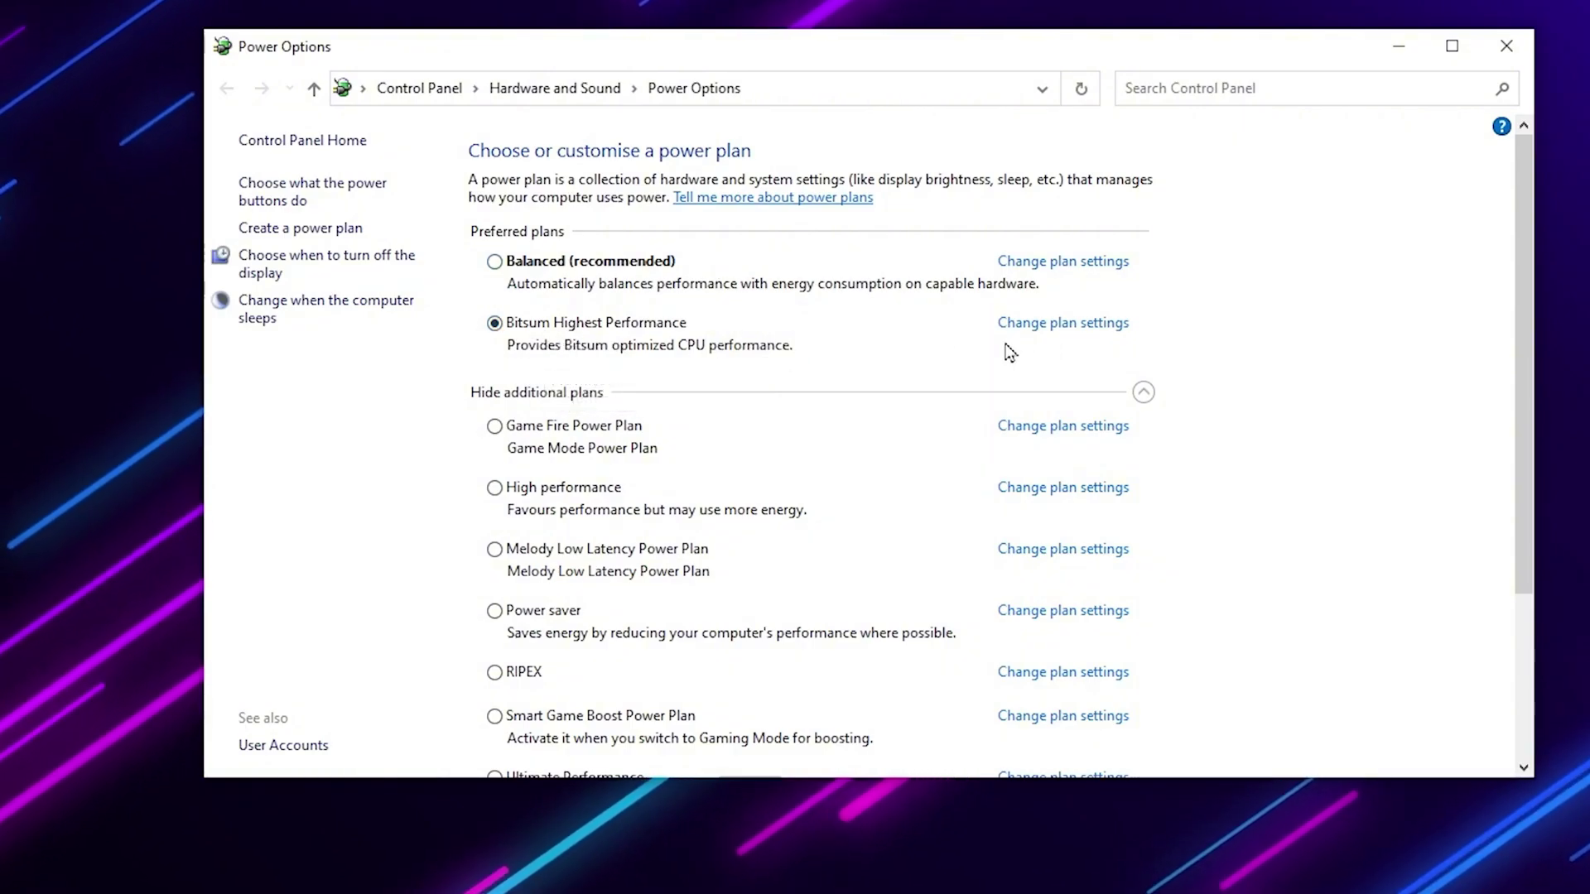
Open the advanced power settings of the Bitsum Highest Performance plan.
left_click(1063, 325)
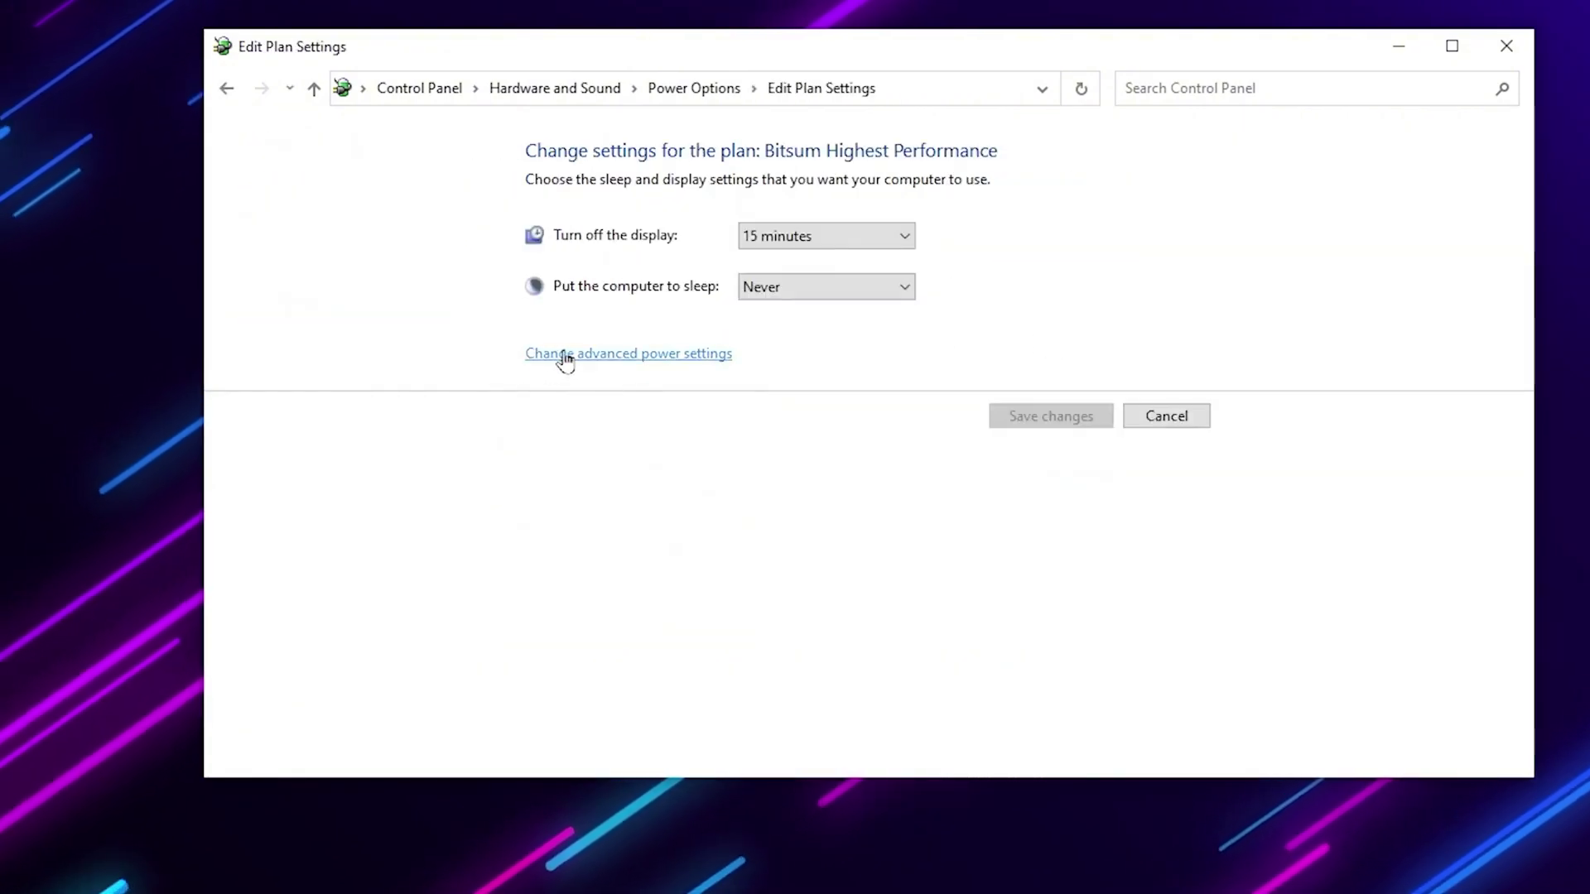
left_click(688, 369)
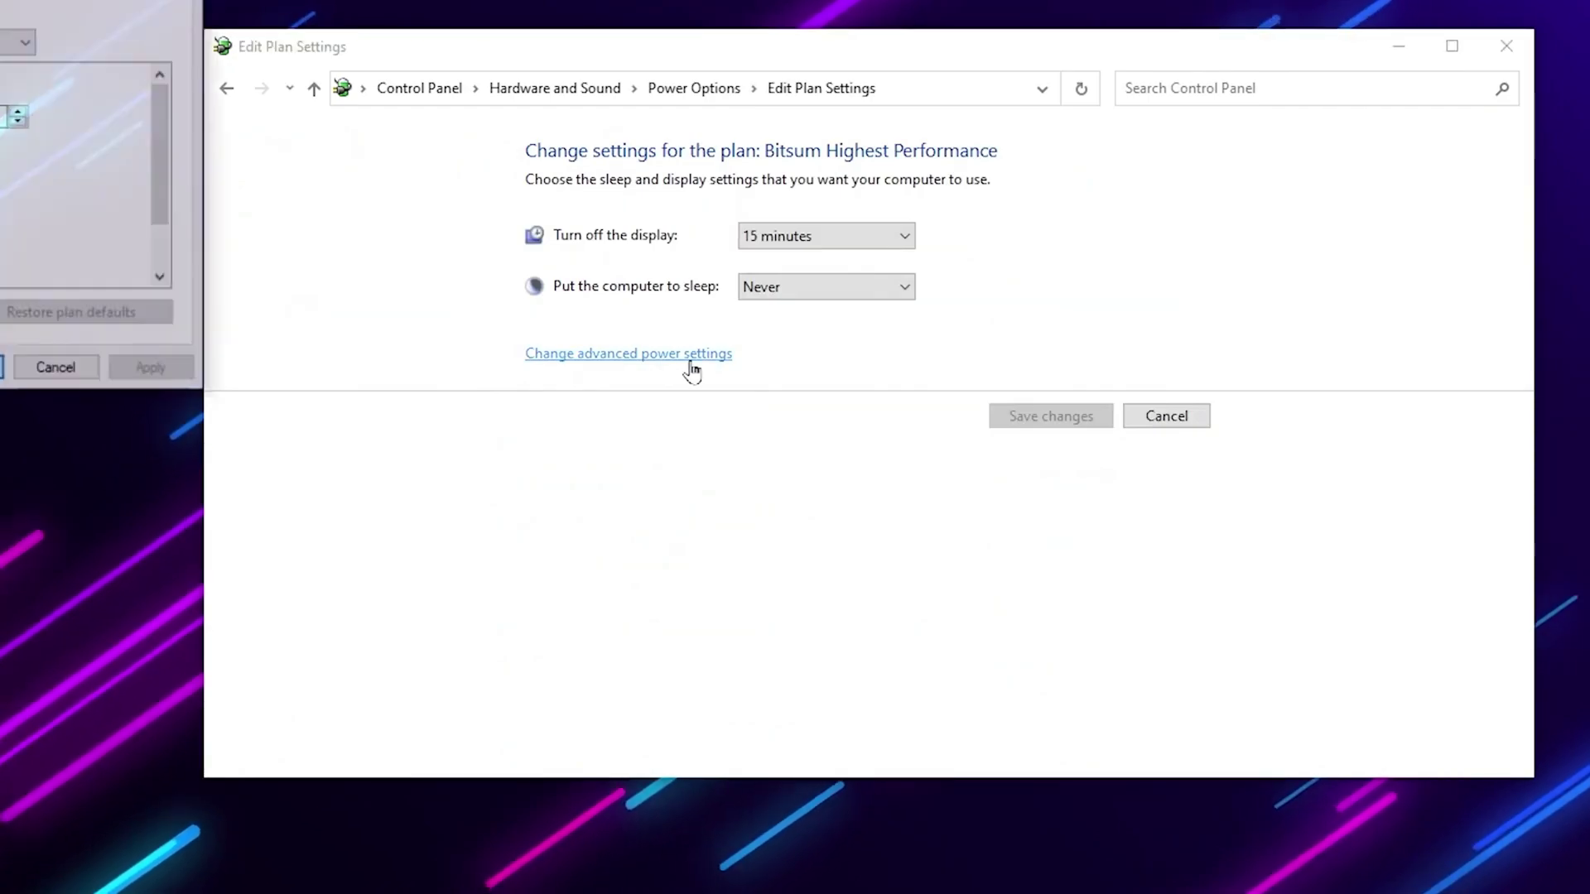
left_click_drag(469, 67, 832, 160)
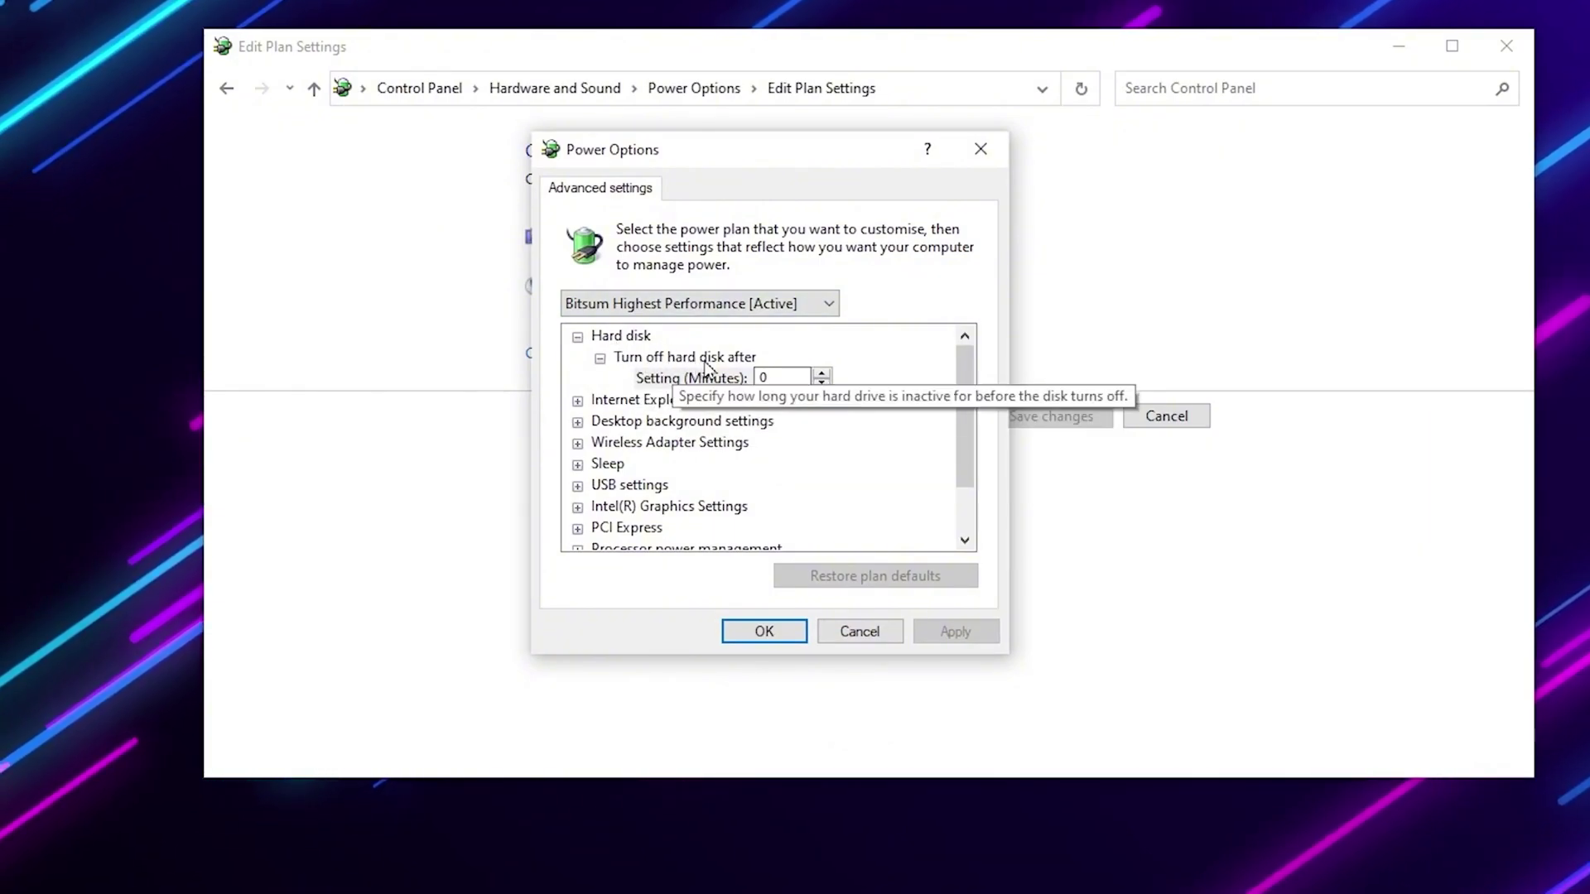
Confirm minimum and maximum processor state are both 100%, then close the window.
scroll(589, 482, "down", 1)
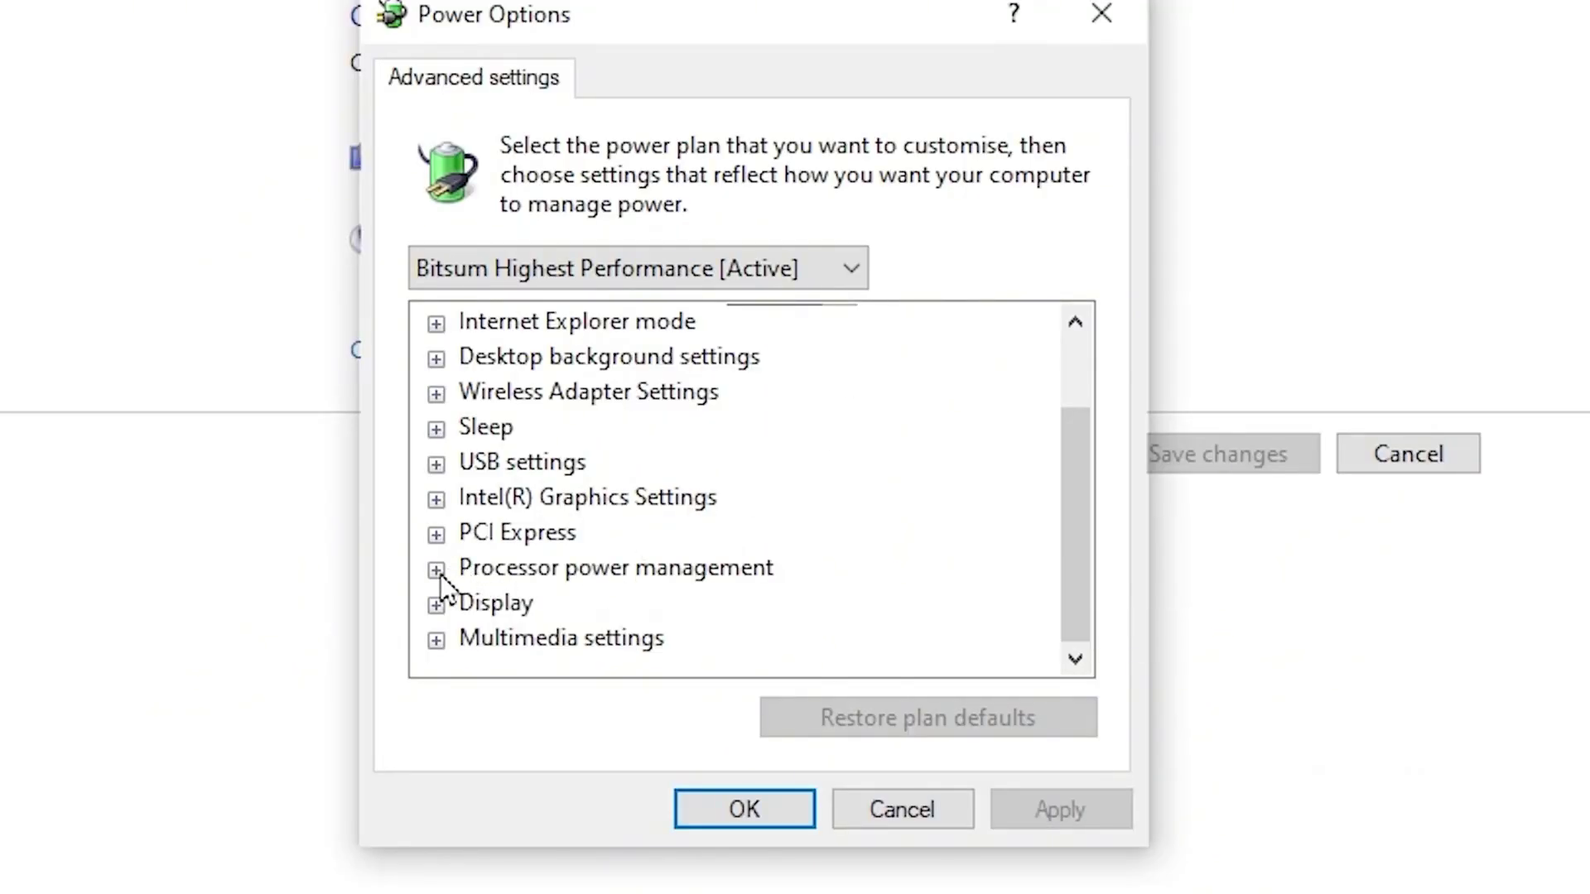
left_click(436, 573)
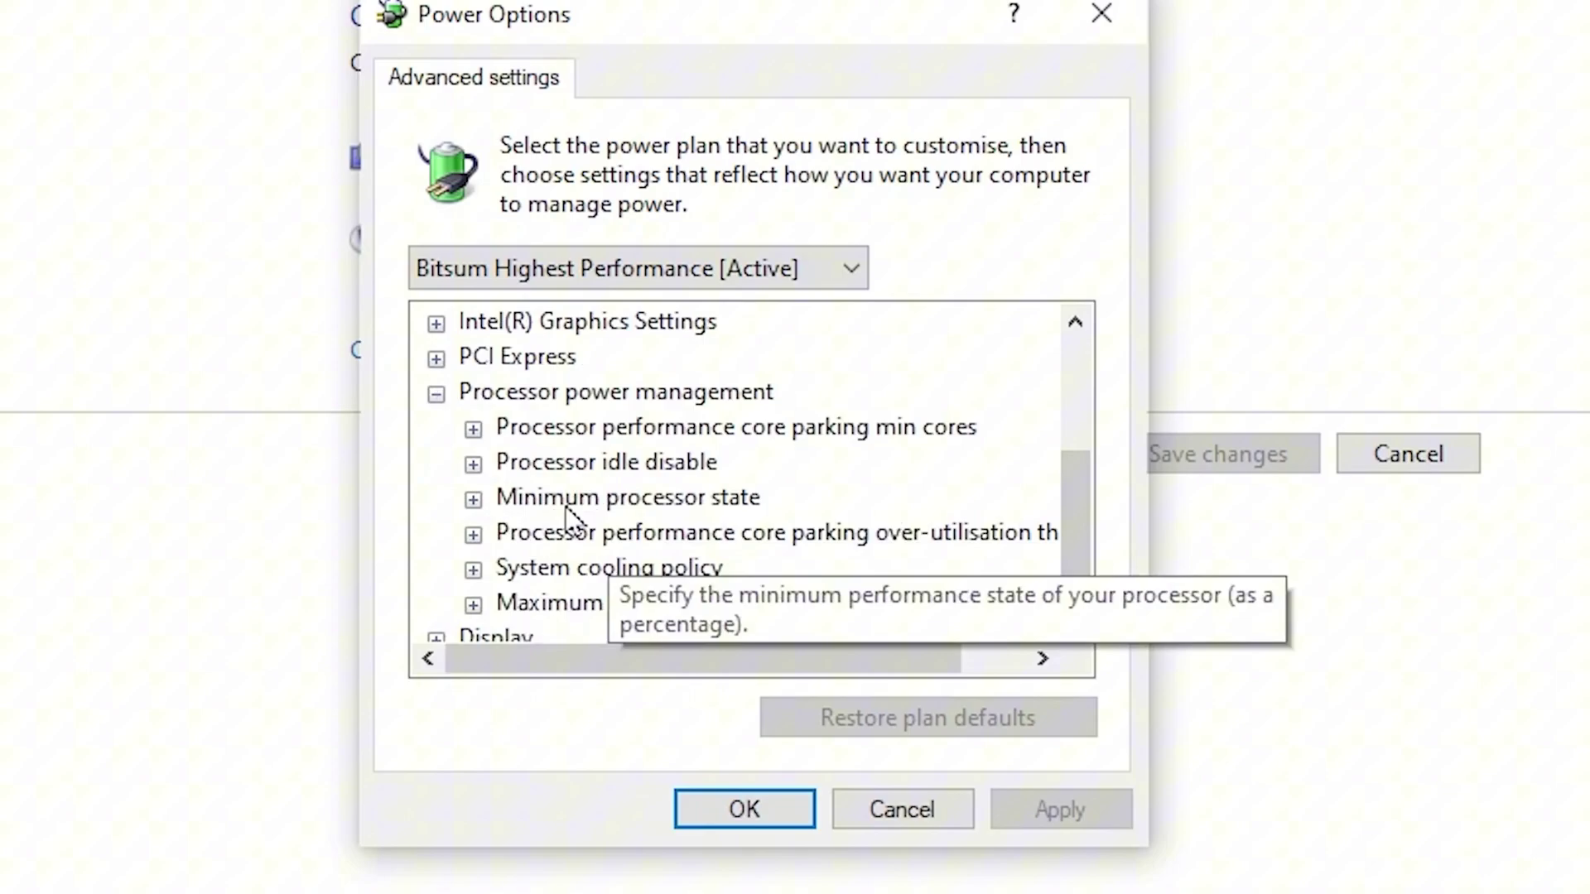
left_click(473, 500)
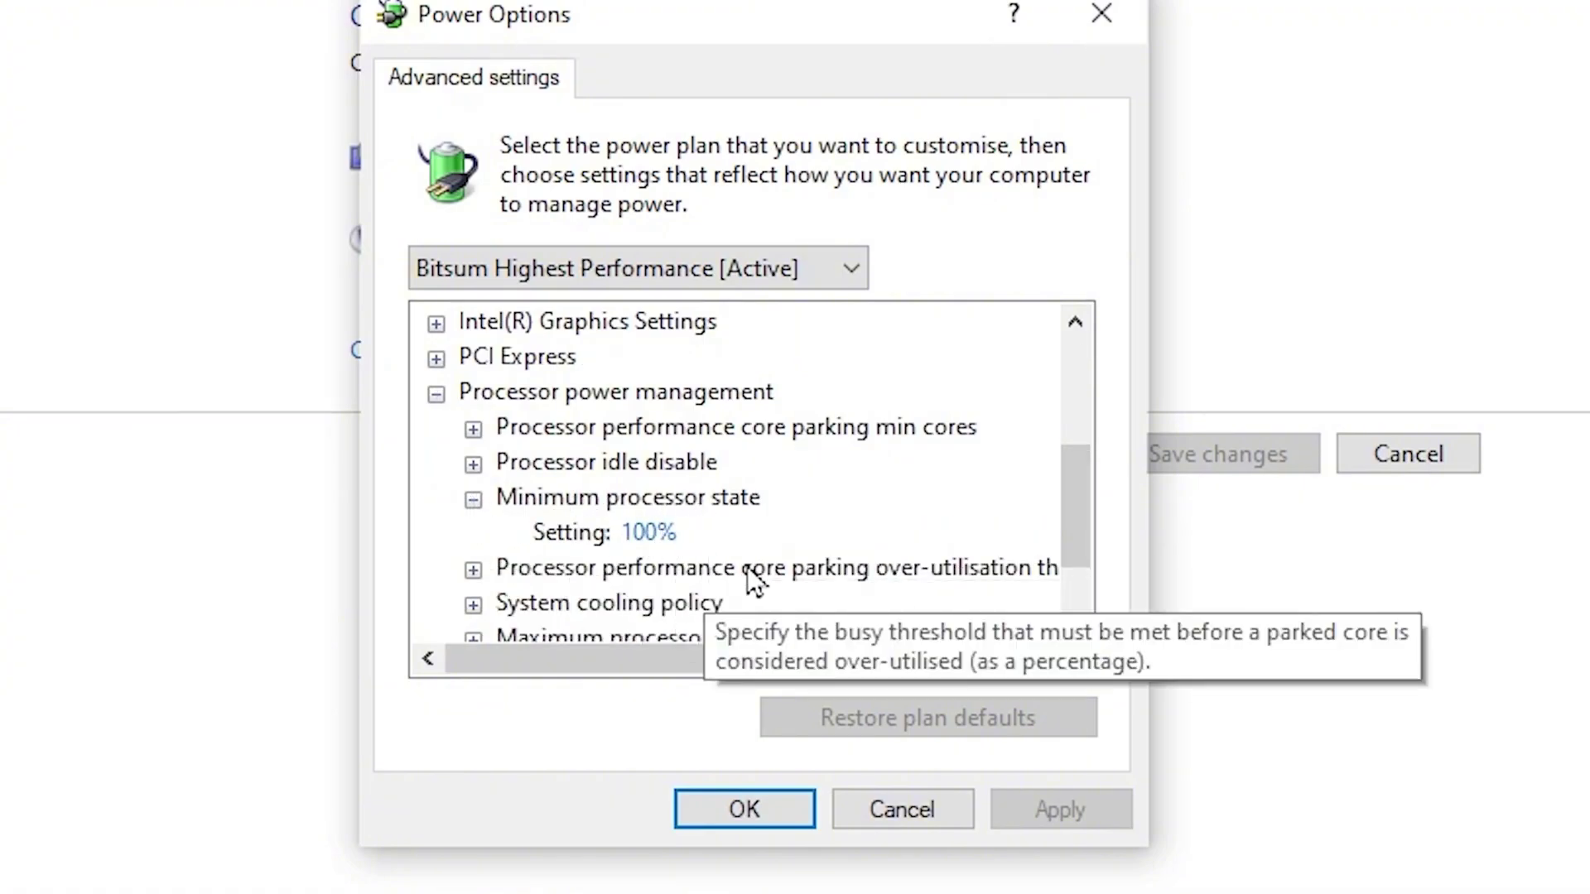
scroll(950, 539, "down", 1)
left_click(470, 534)
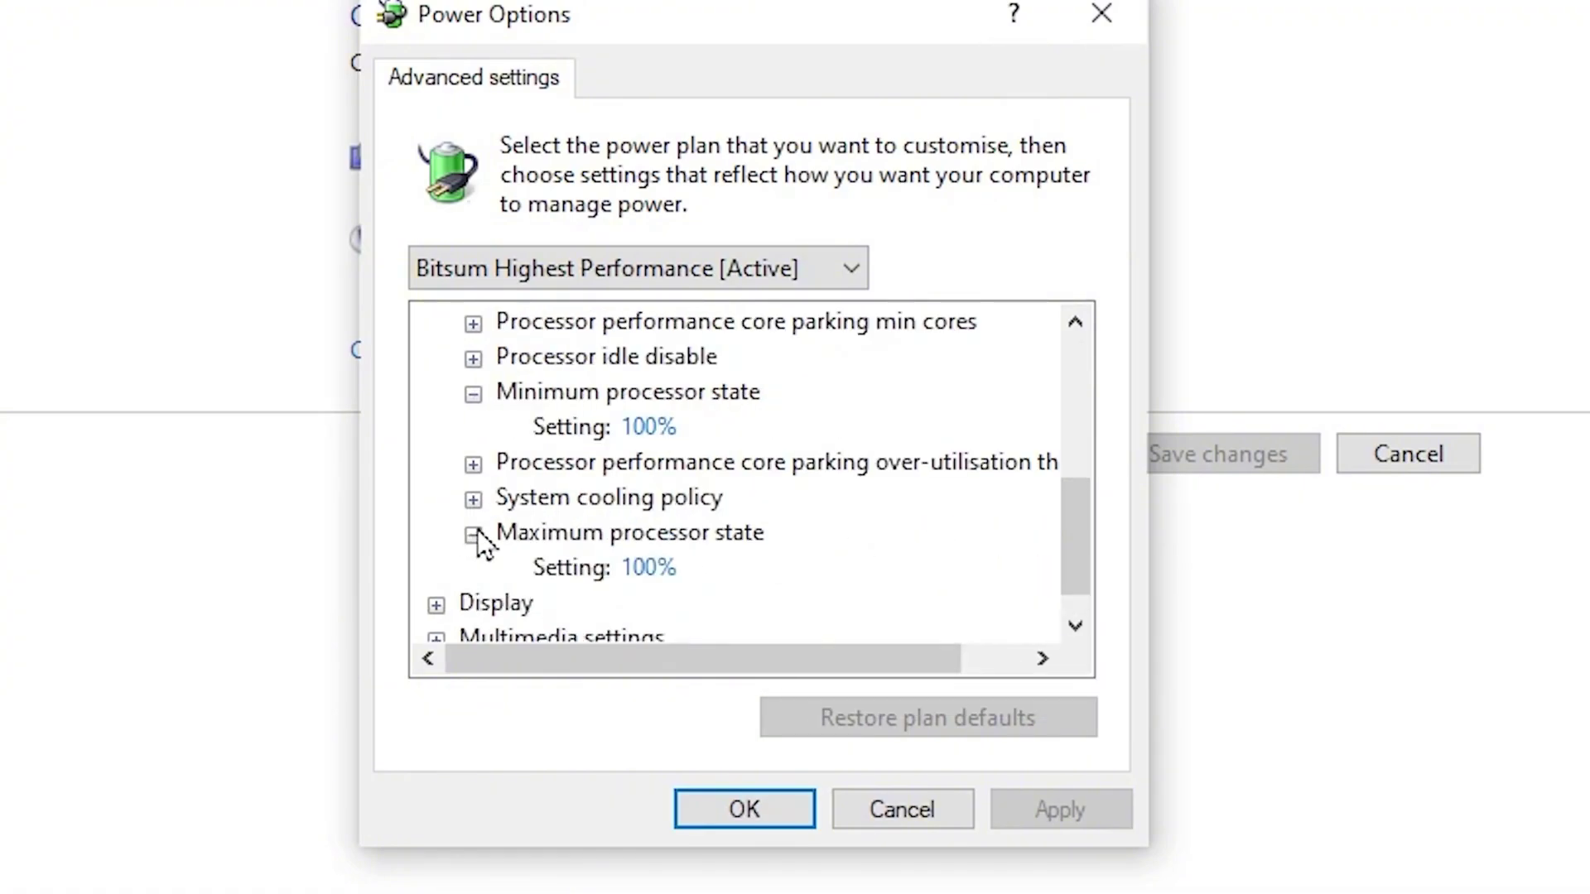
scroll(671, 459, "down", 1)
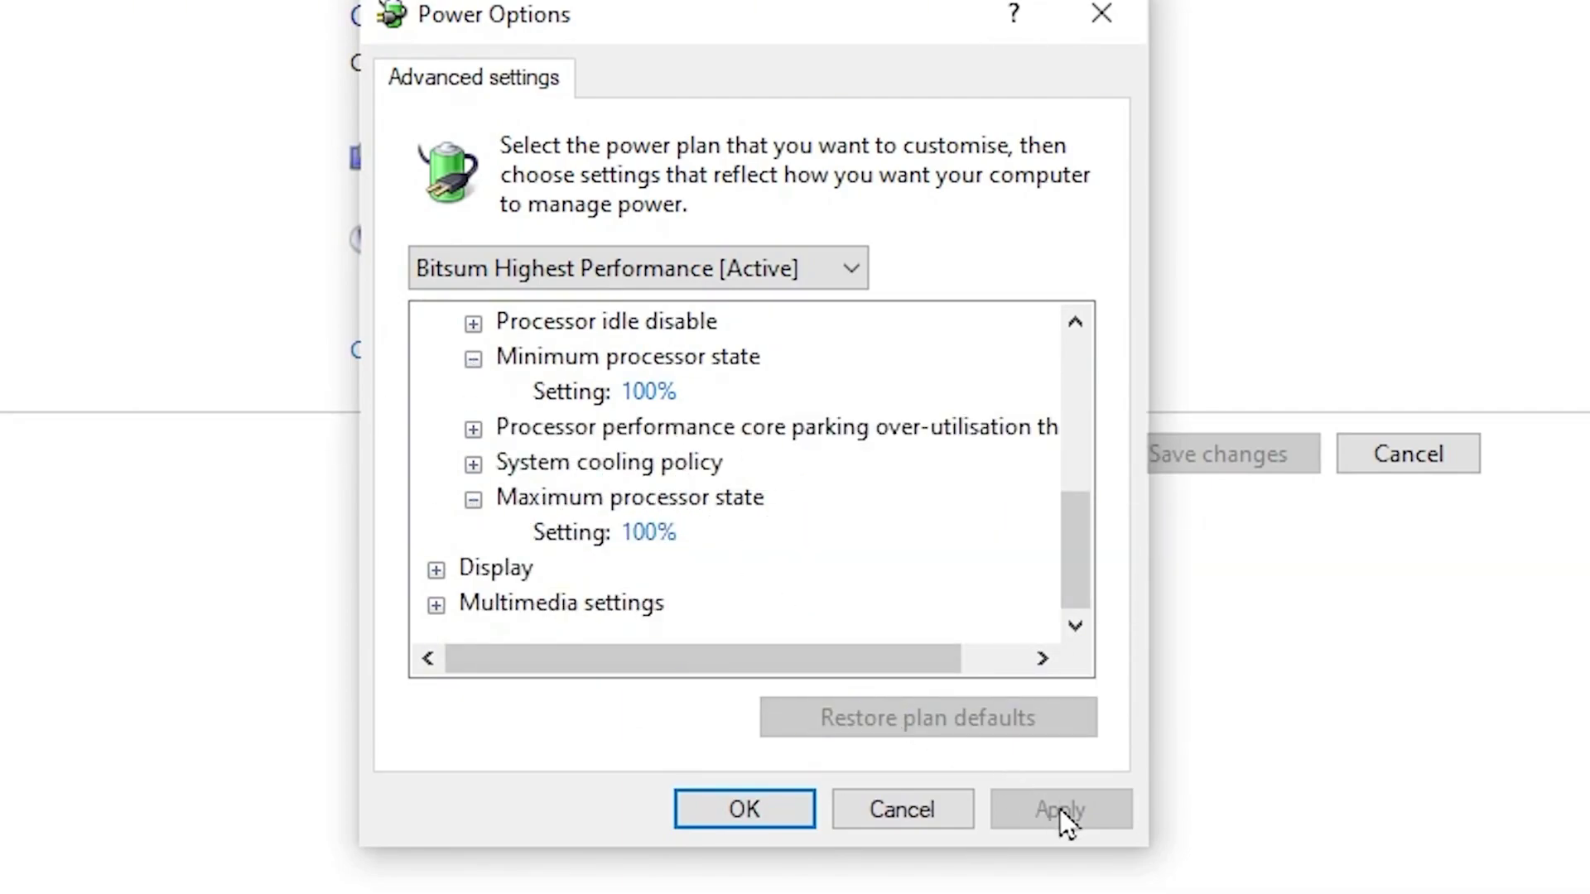
left_click(745, 808)
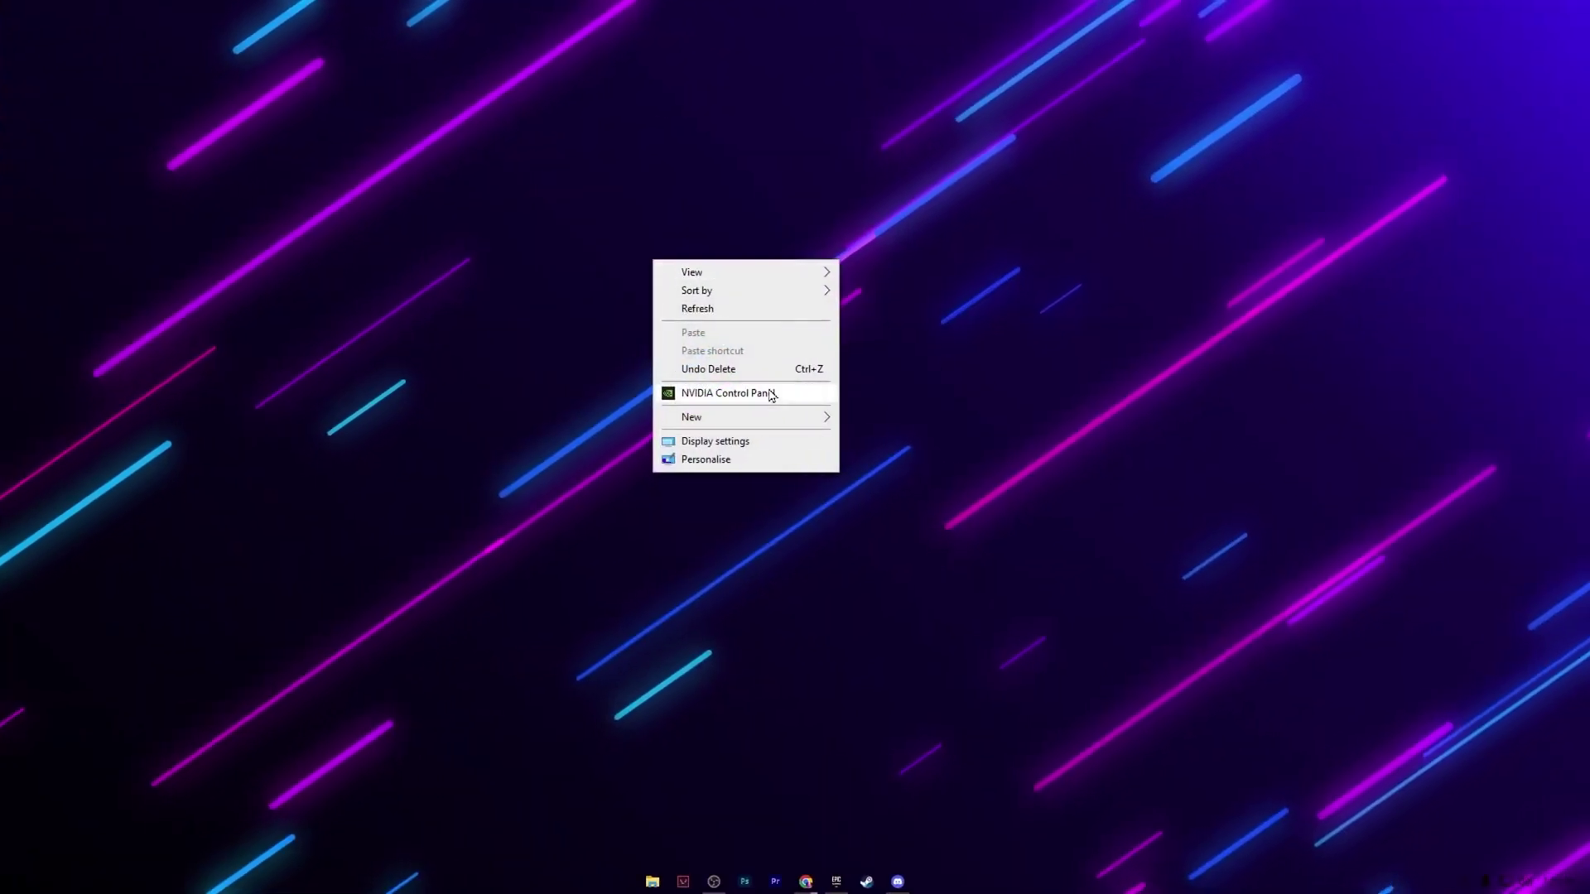
Save Fortnite's graphics preference as High performance on the RTX 3070 in Graphics settings.
left_click(699, 441)
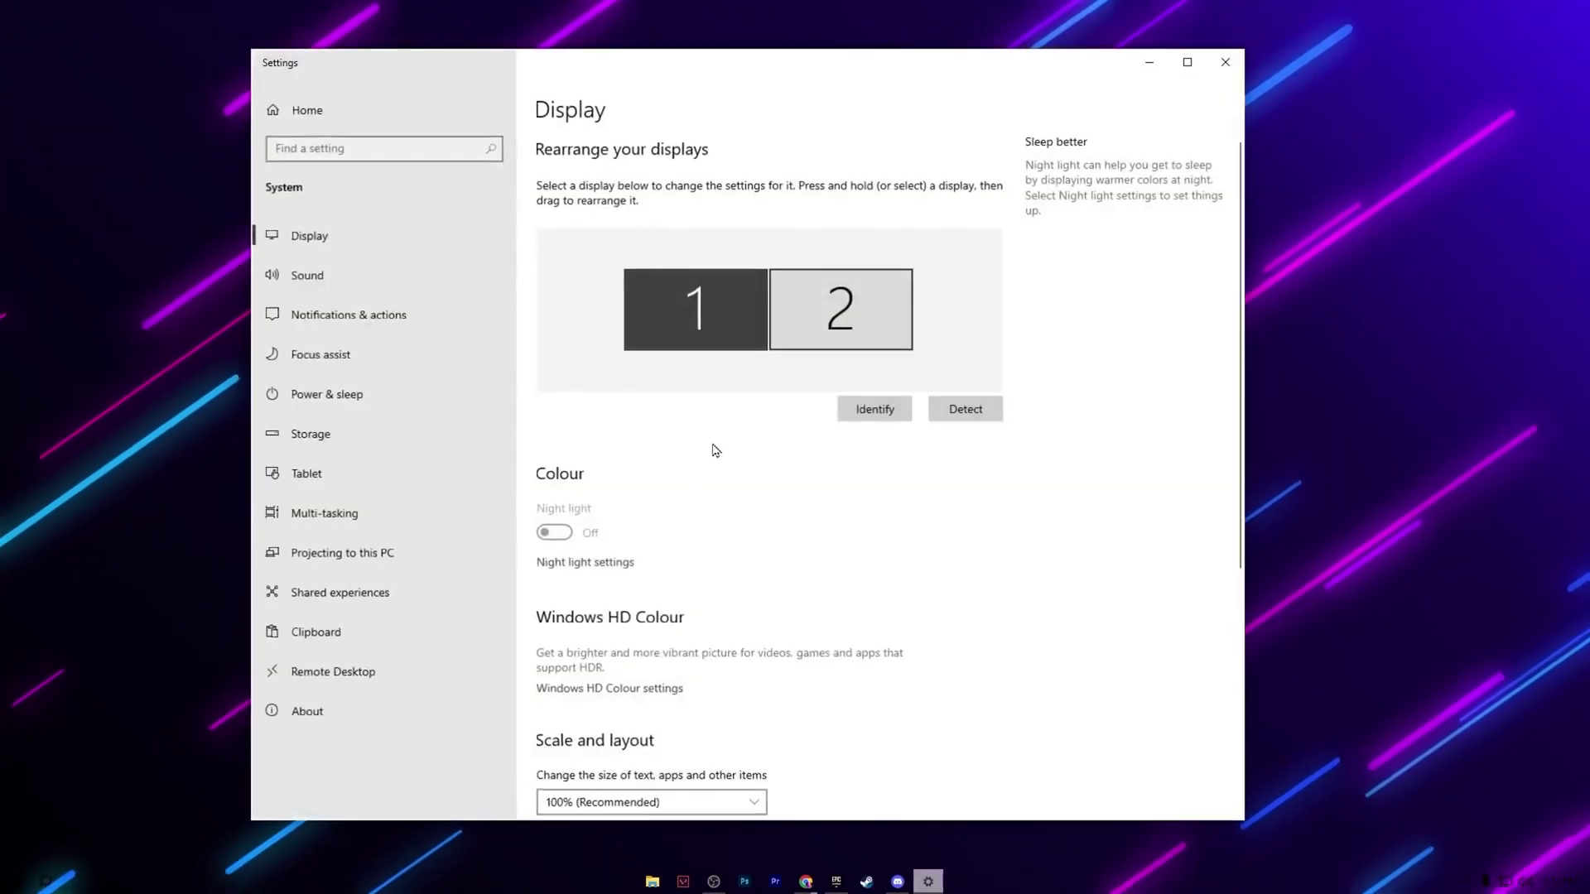
scroll(709, 450, "down", 5)
left_click(579, 745)
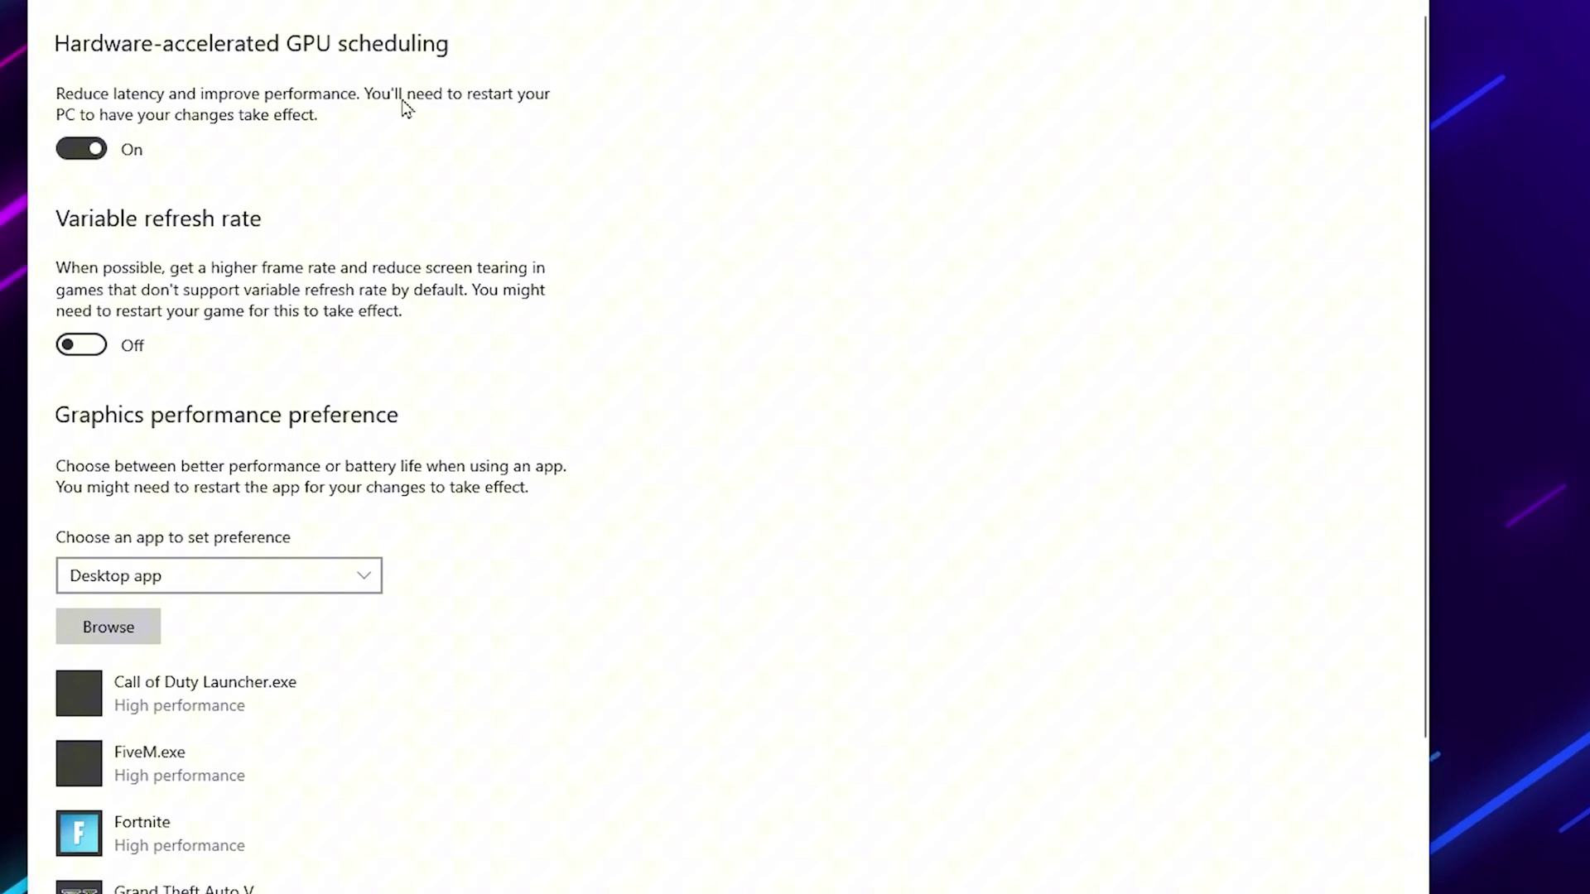
scroll(100, 168, "down", 4)
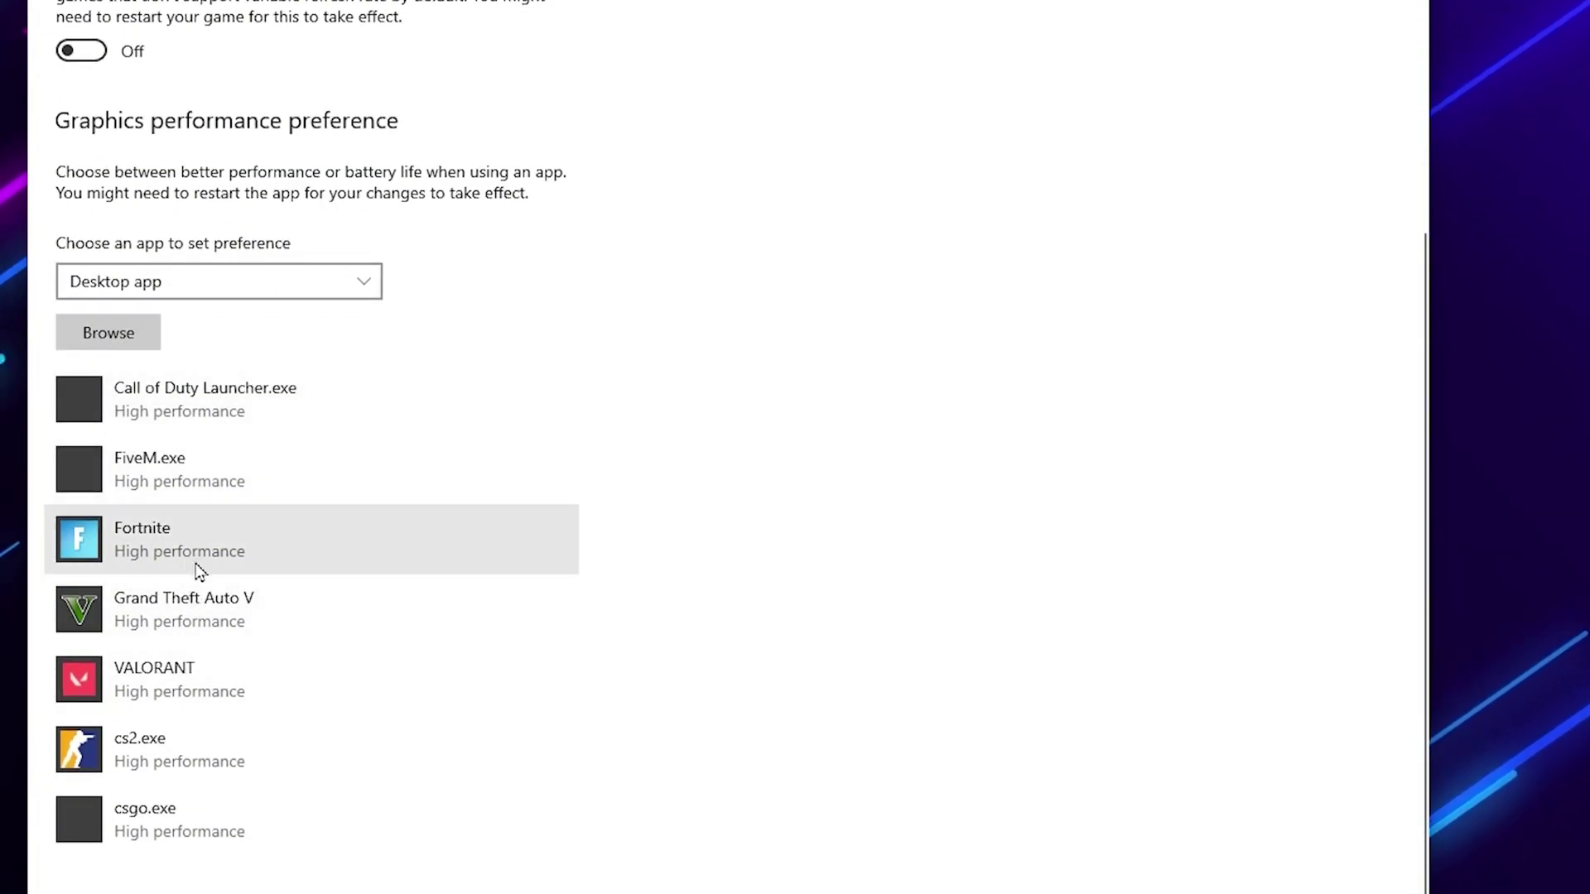
left_click(163, 542)
left_click(405, 661)
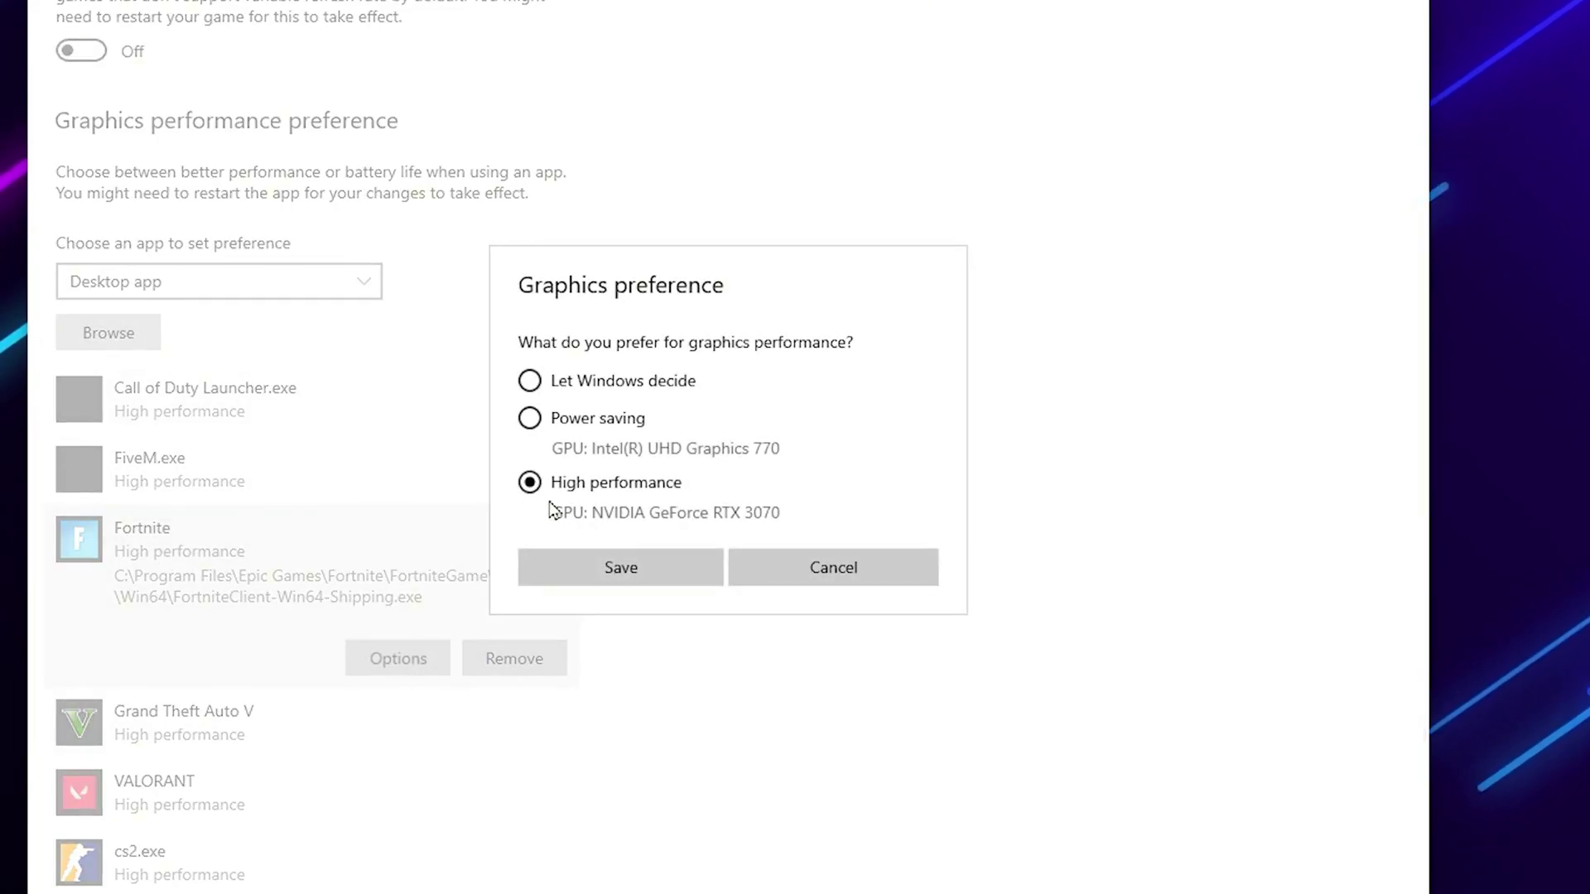
left_click(626, 567)
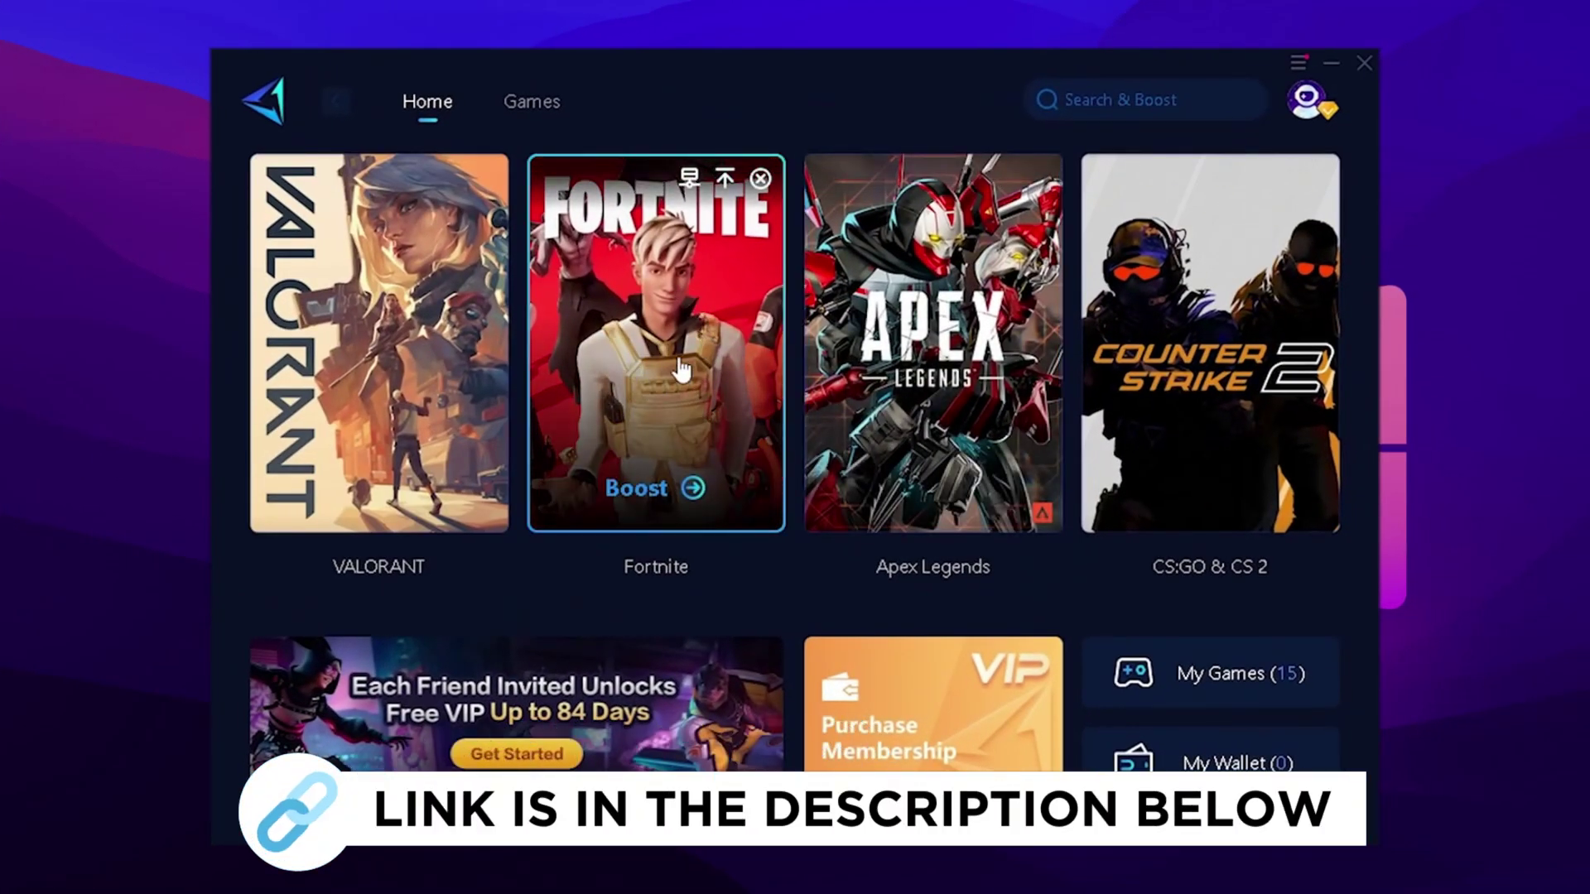
Open the Fortnite boost page from the GearUP Booster Home tab.
left_click(651, 364)
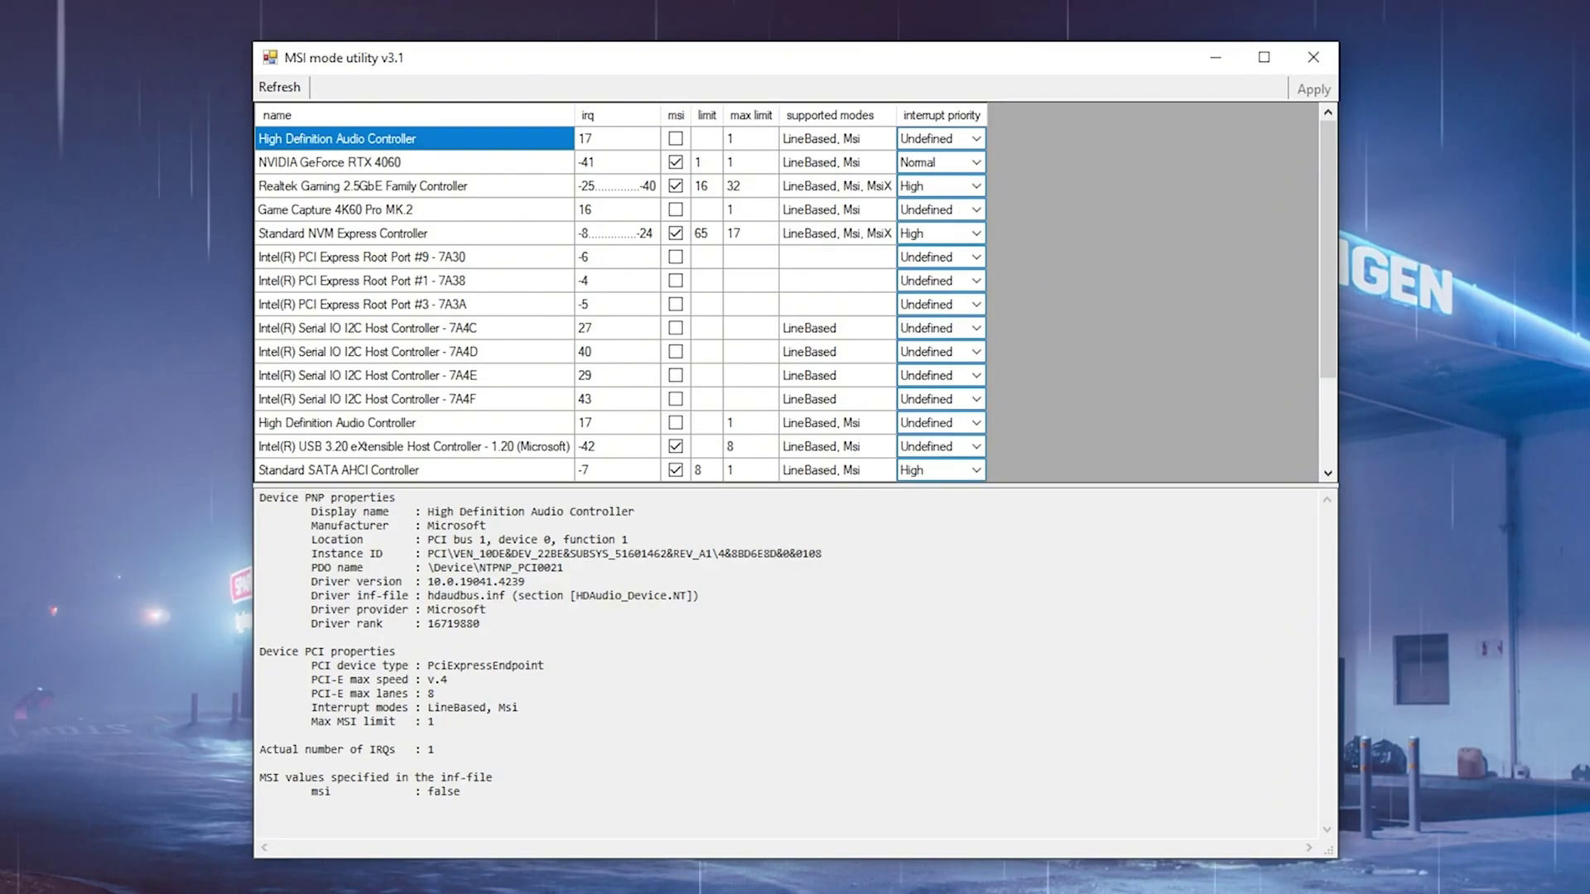
Check that the NVIDIA GeForce RTX 4060 has MSI mode enabled and review its supported modes.
left_click(414, 162)
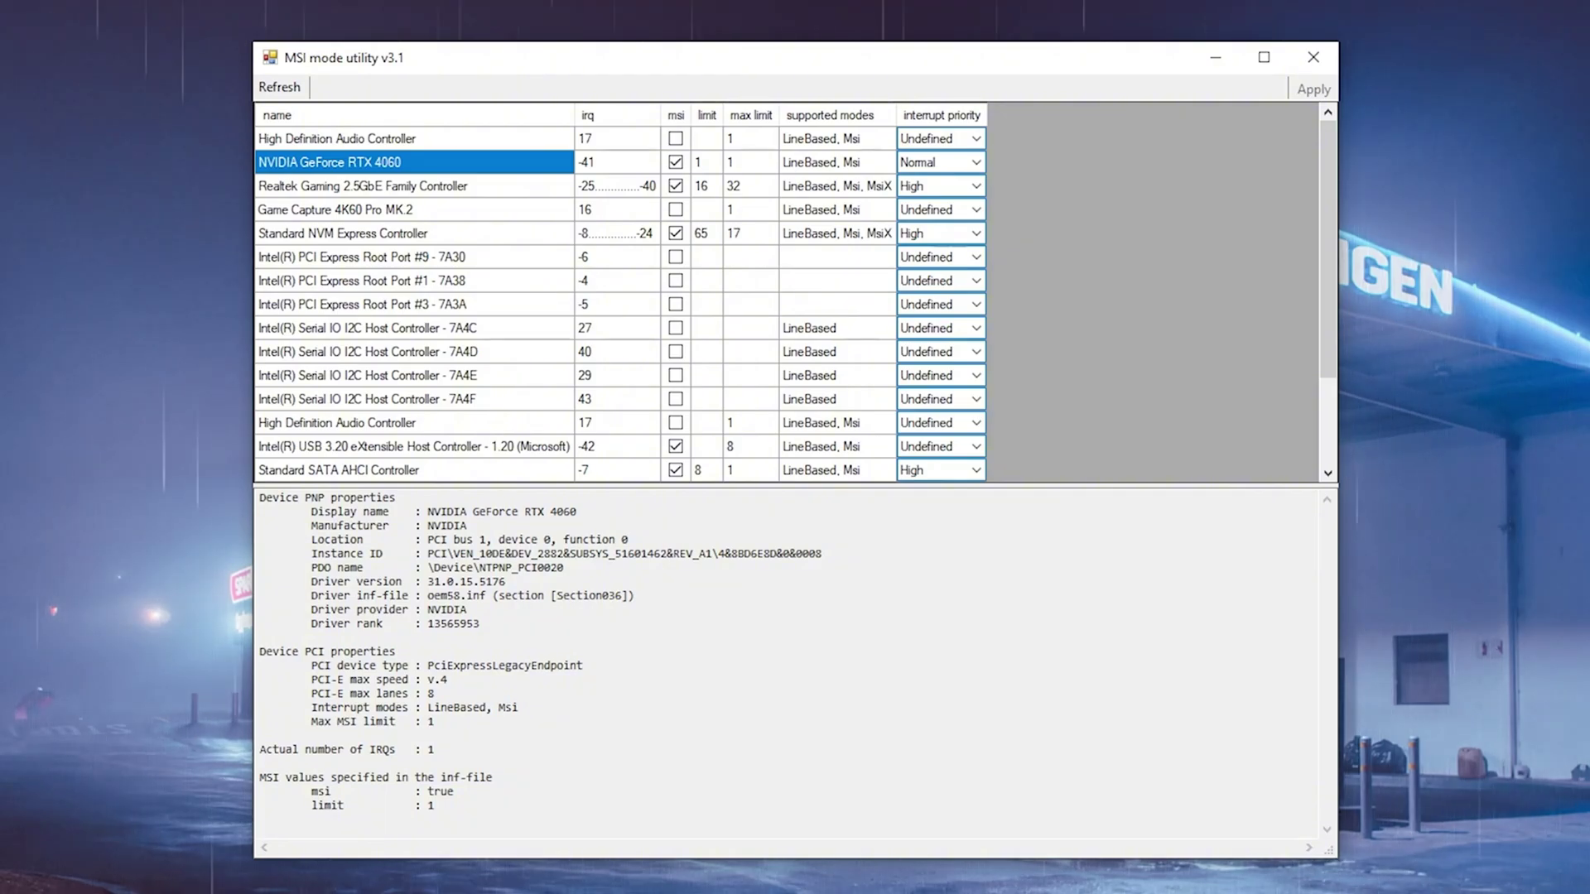
left_click(836, 162)
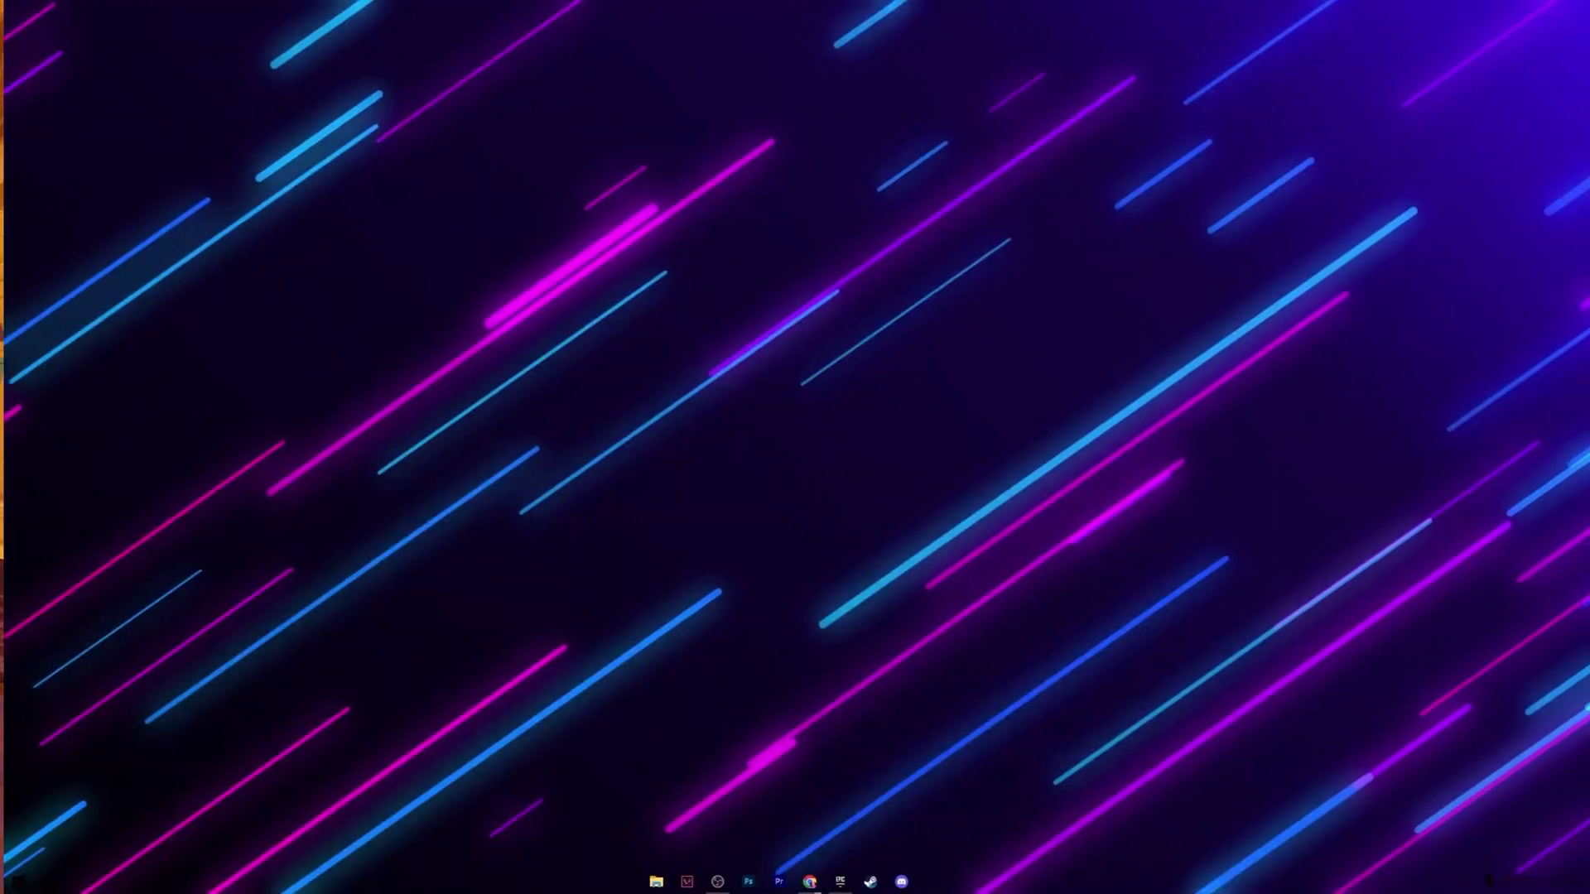
Launch msconfig and apply Selective startup with the Load startup items option toggled.
key("super+r")
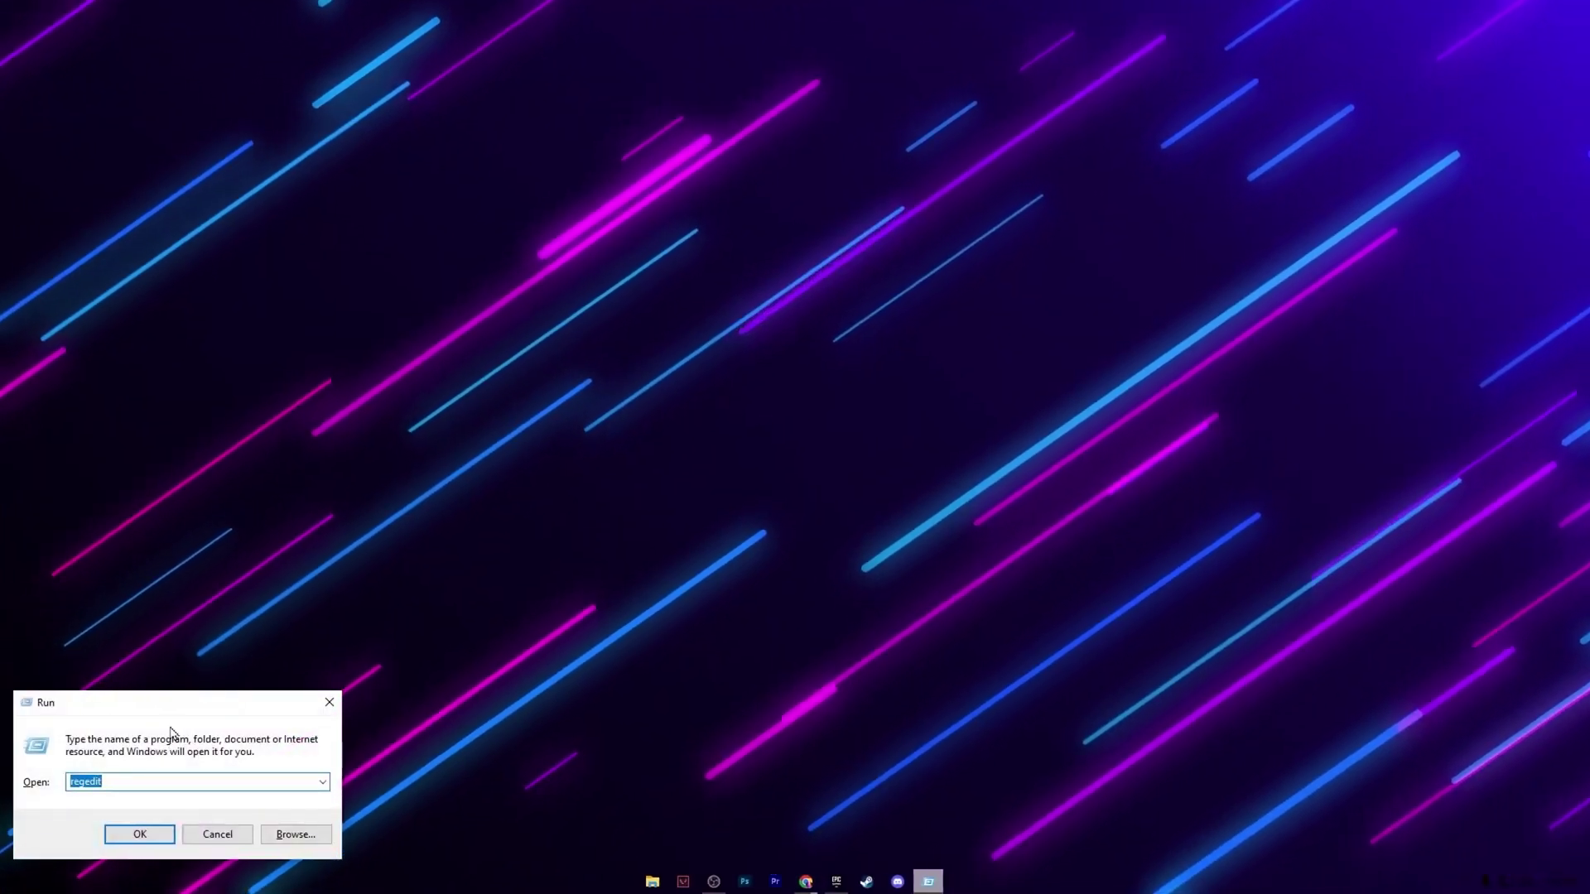
left_click_drag(174, 717, 753, 447)
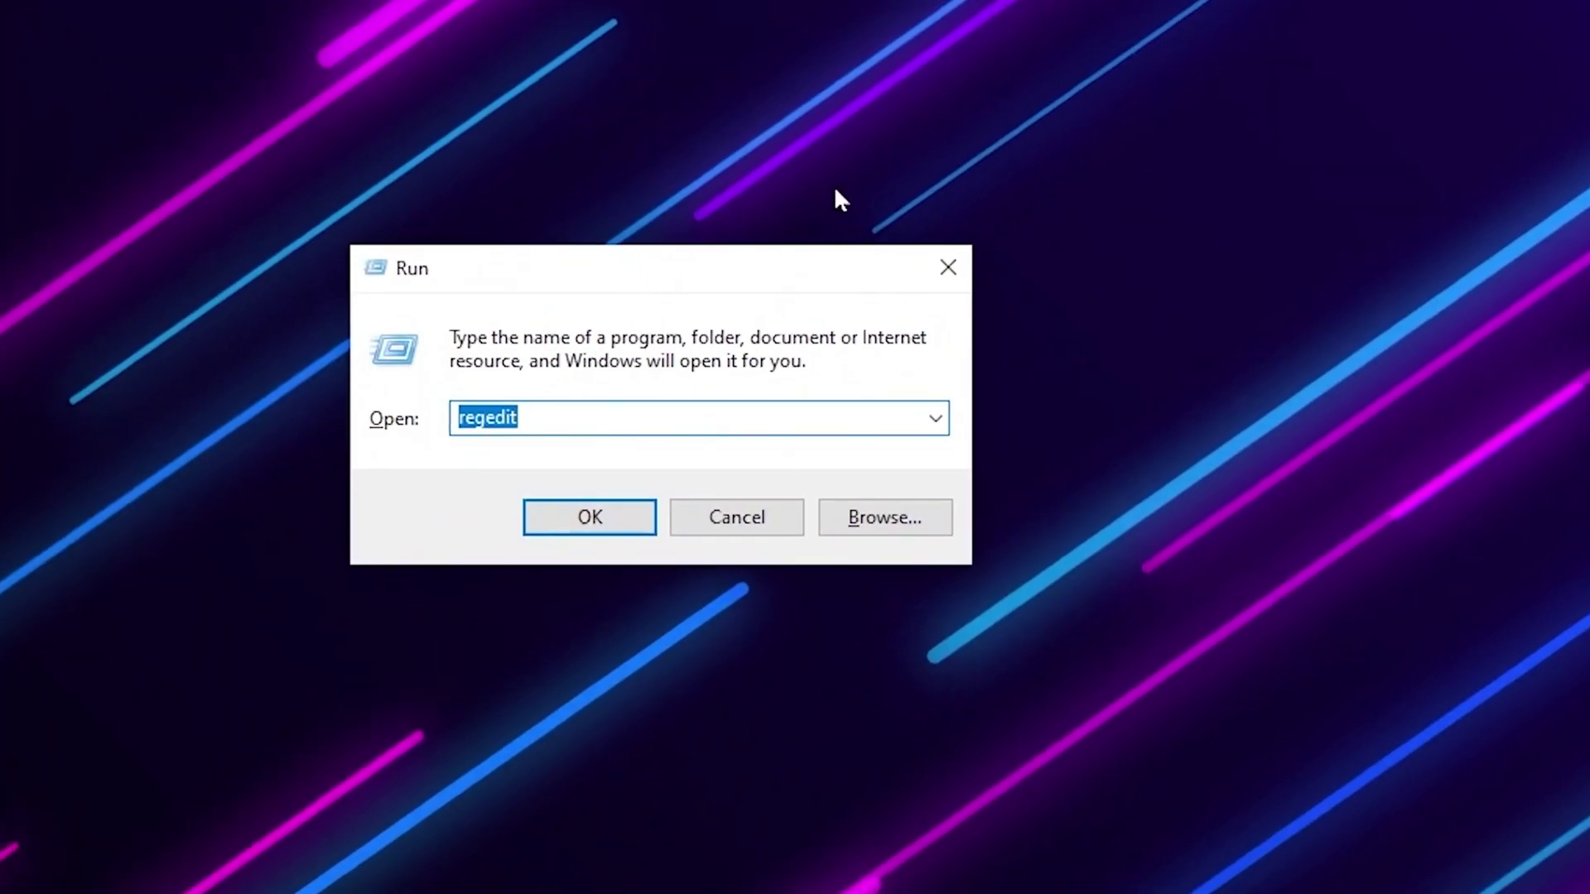
type("mscon")
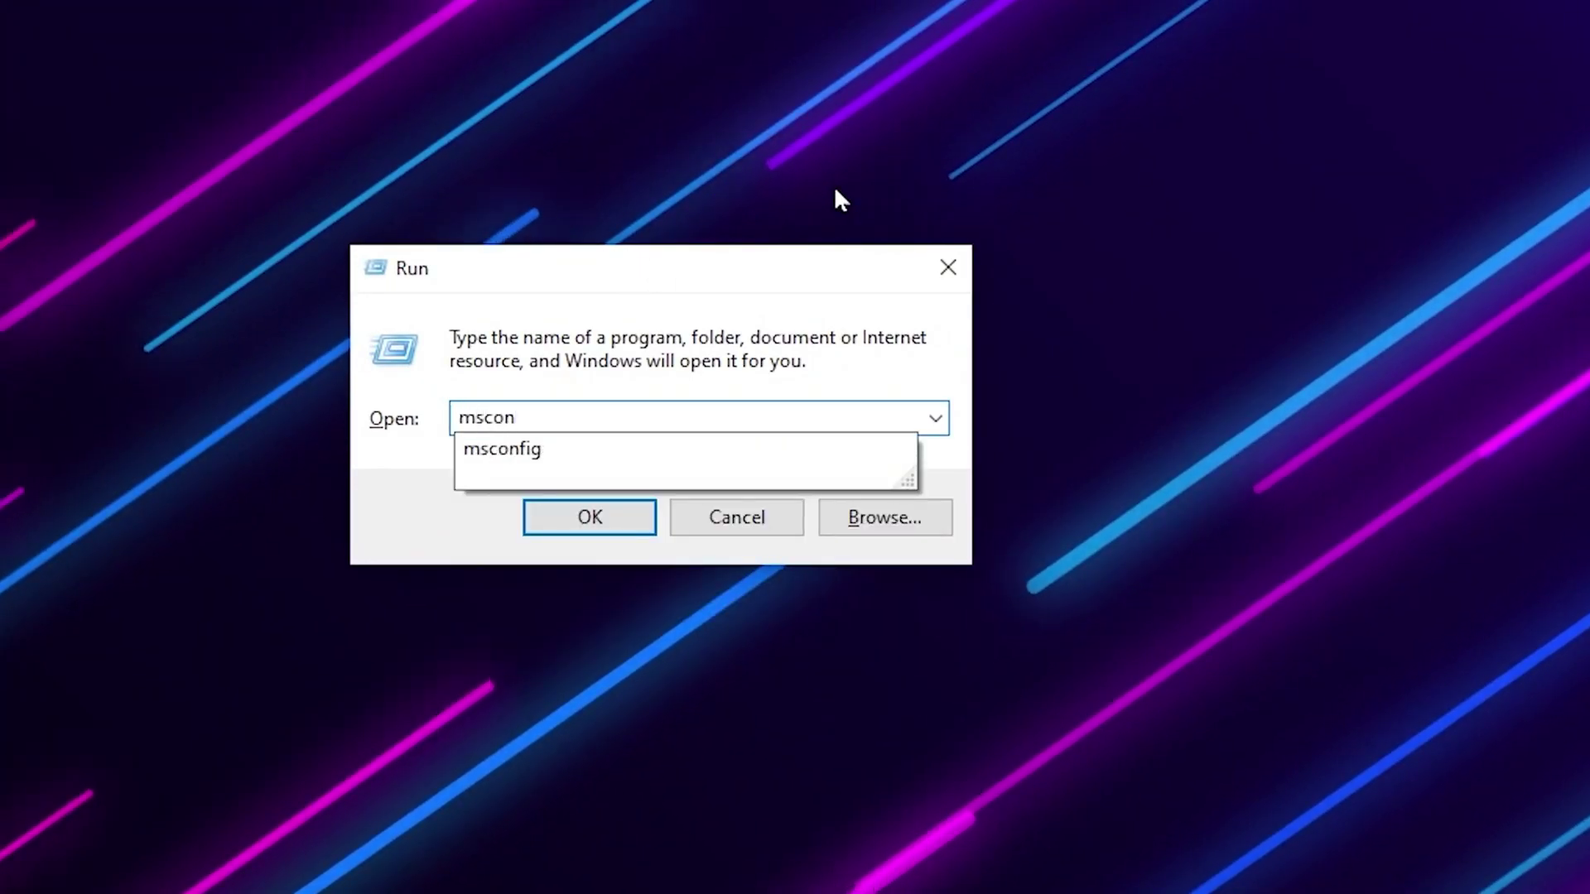
type("fig")
key("Return")
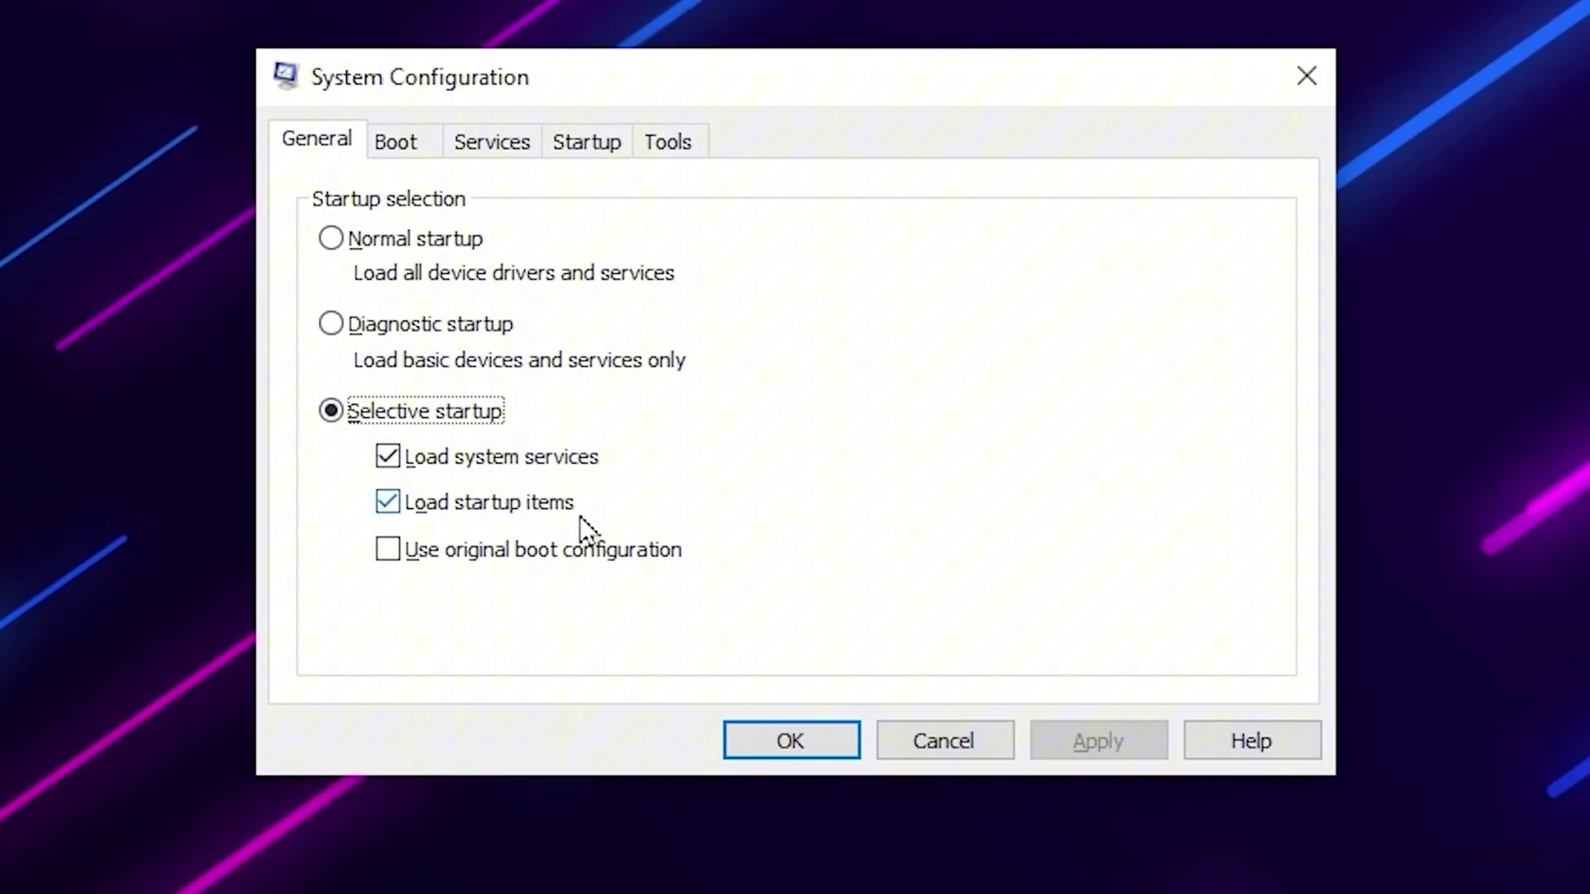
left_click(396, 512)
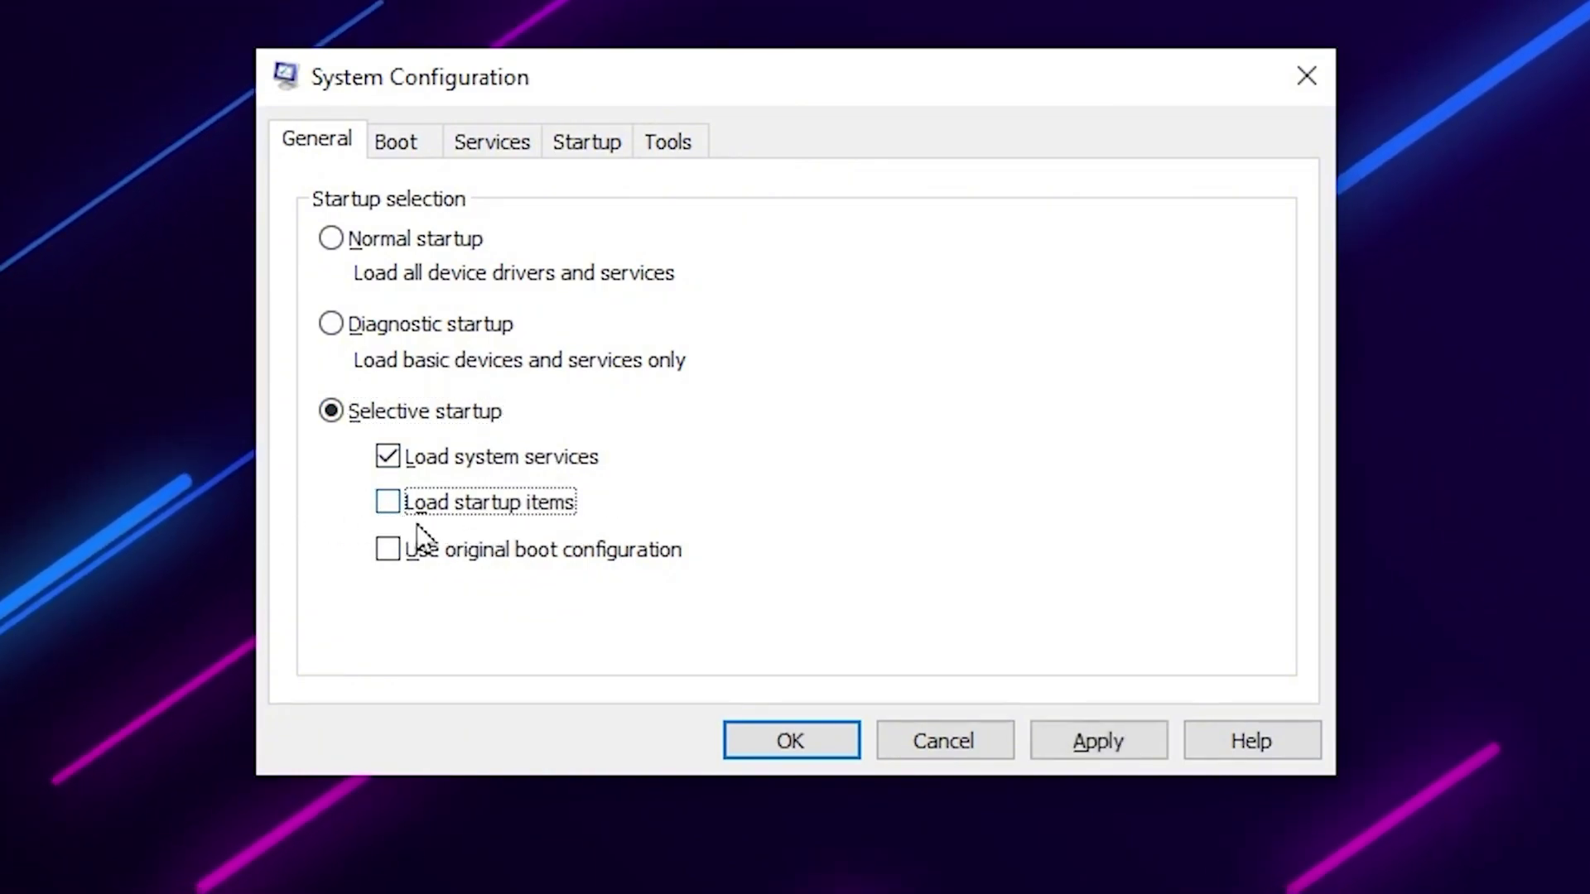
left_click(1106, 739)
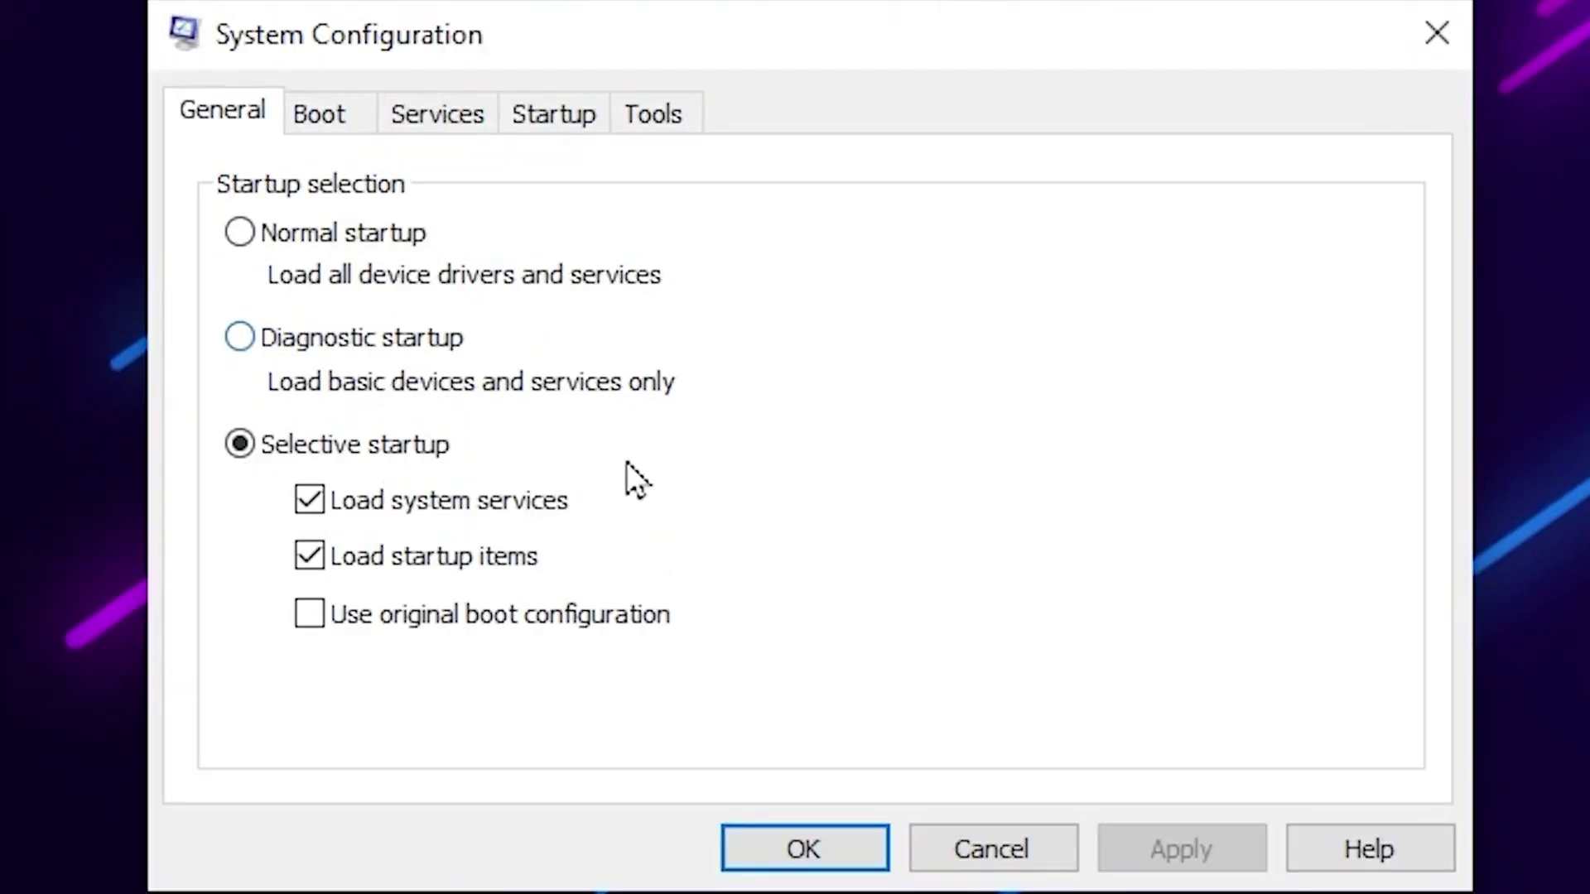
Hide all Microsoft services on the Services tab and disable all remaining third-party services.
left_click(434, 117)
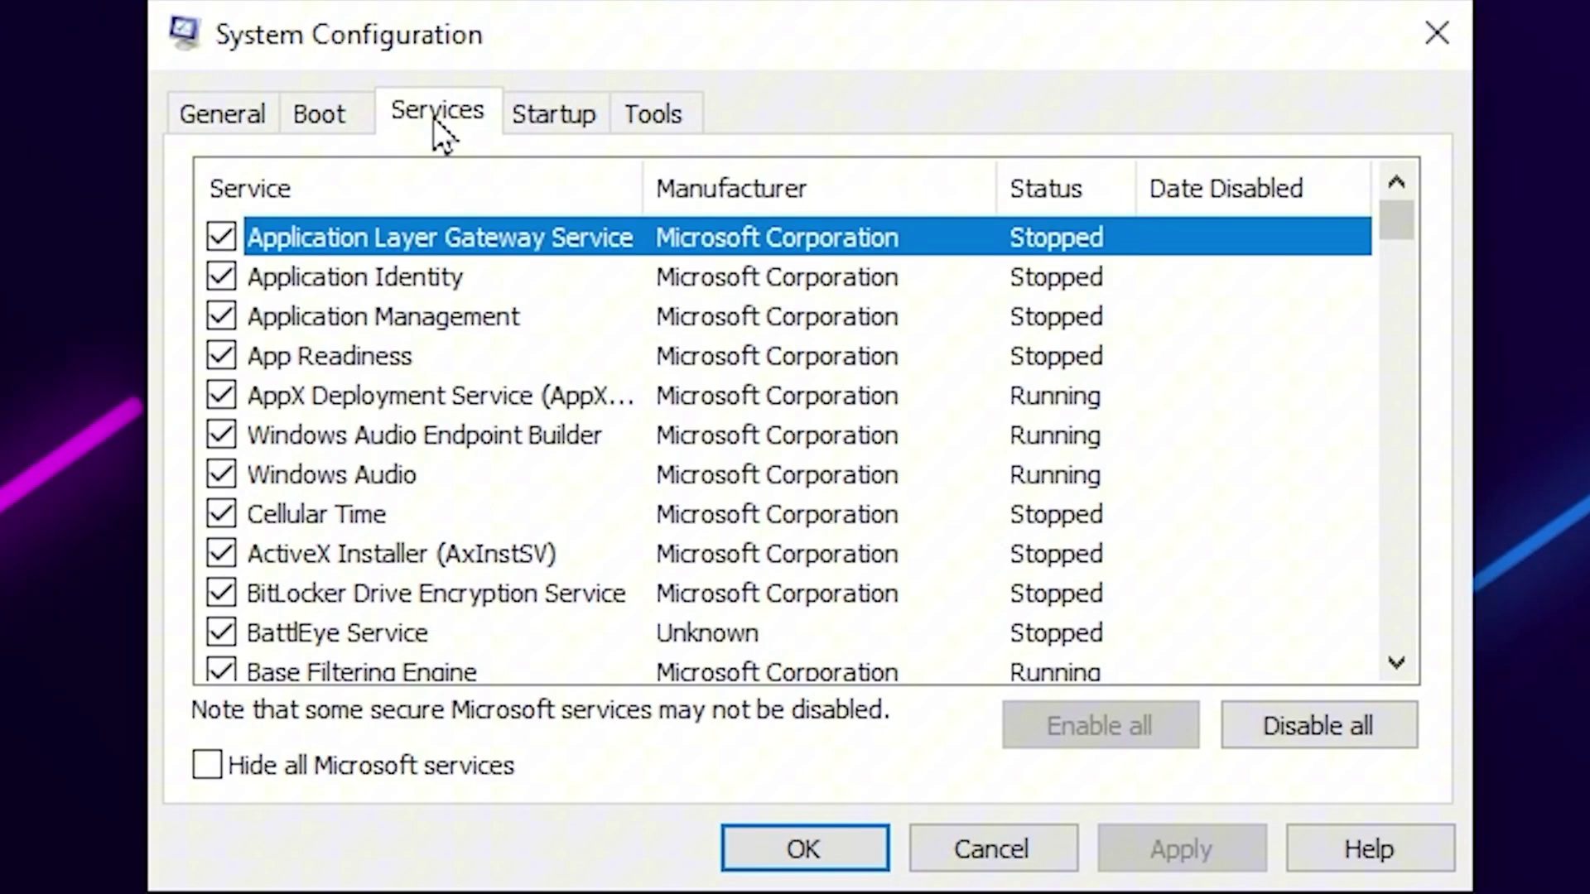
left_click(206, 766)
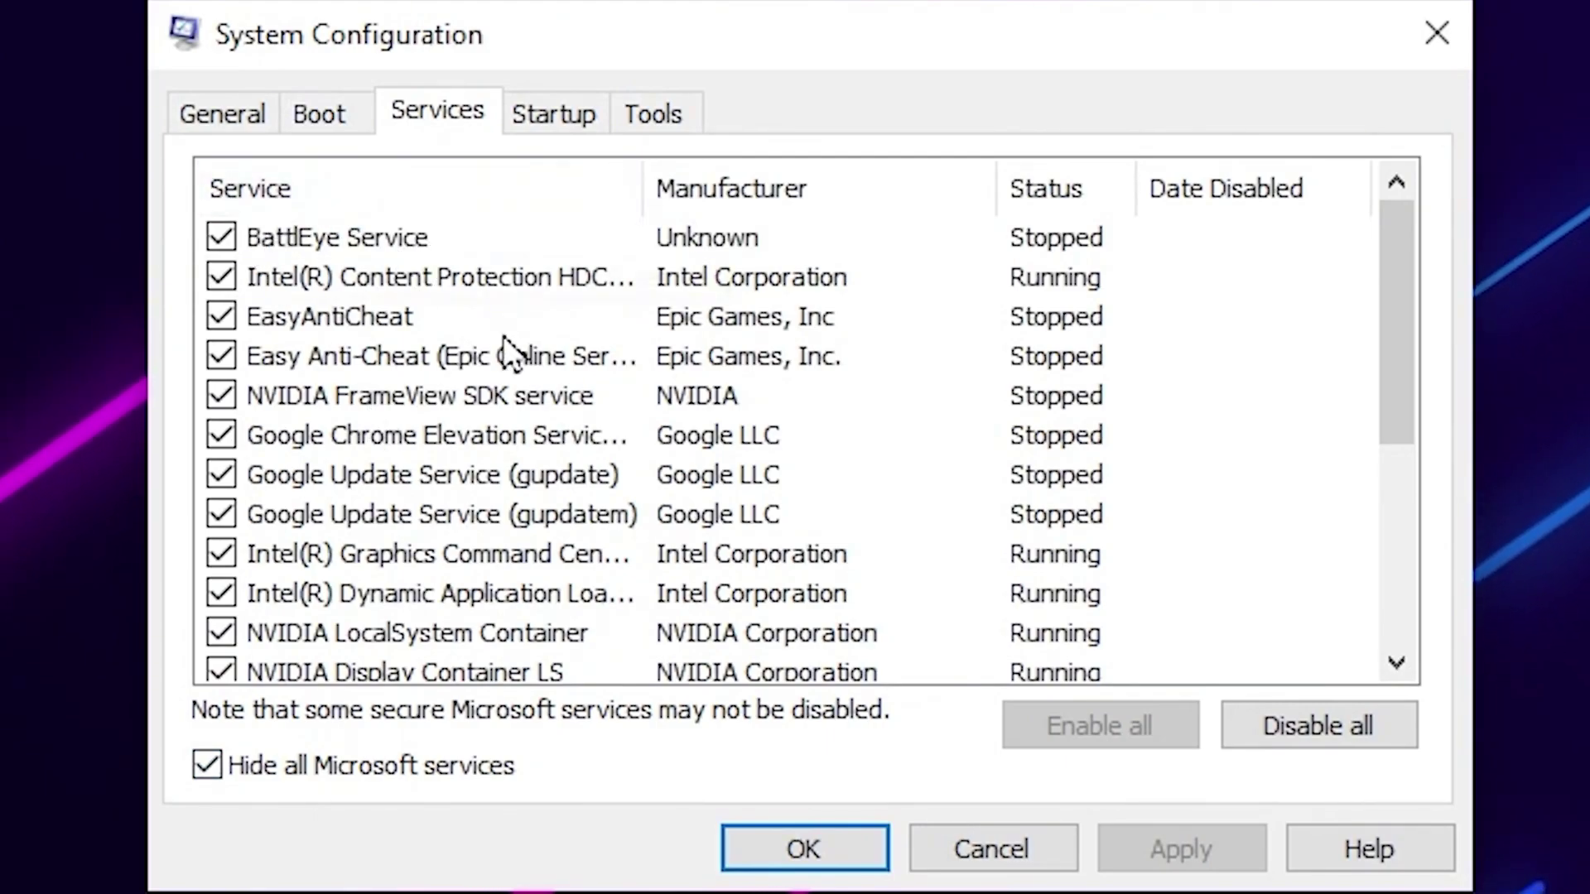
scroll(522, 373, "down", 3)
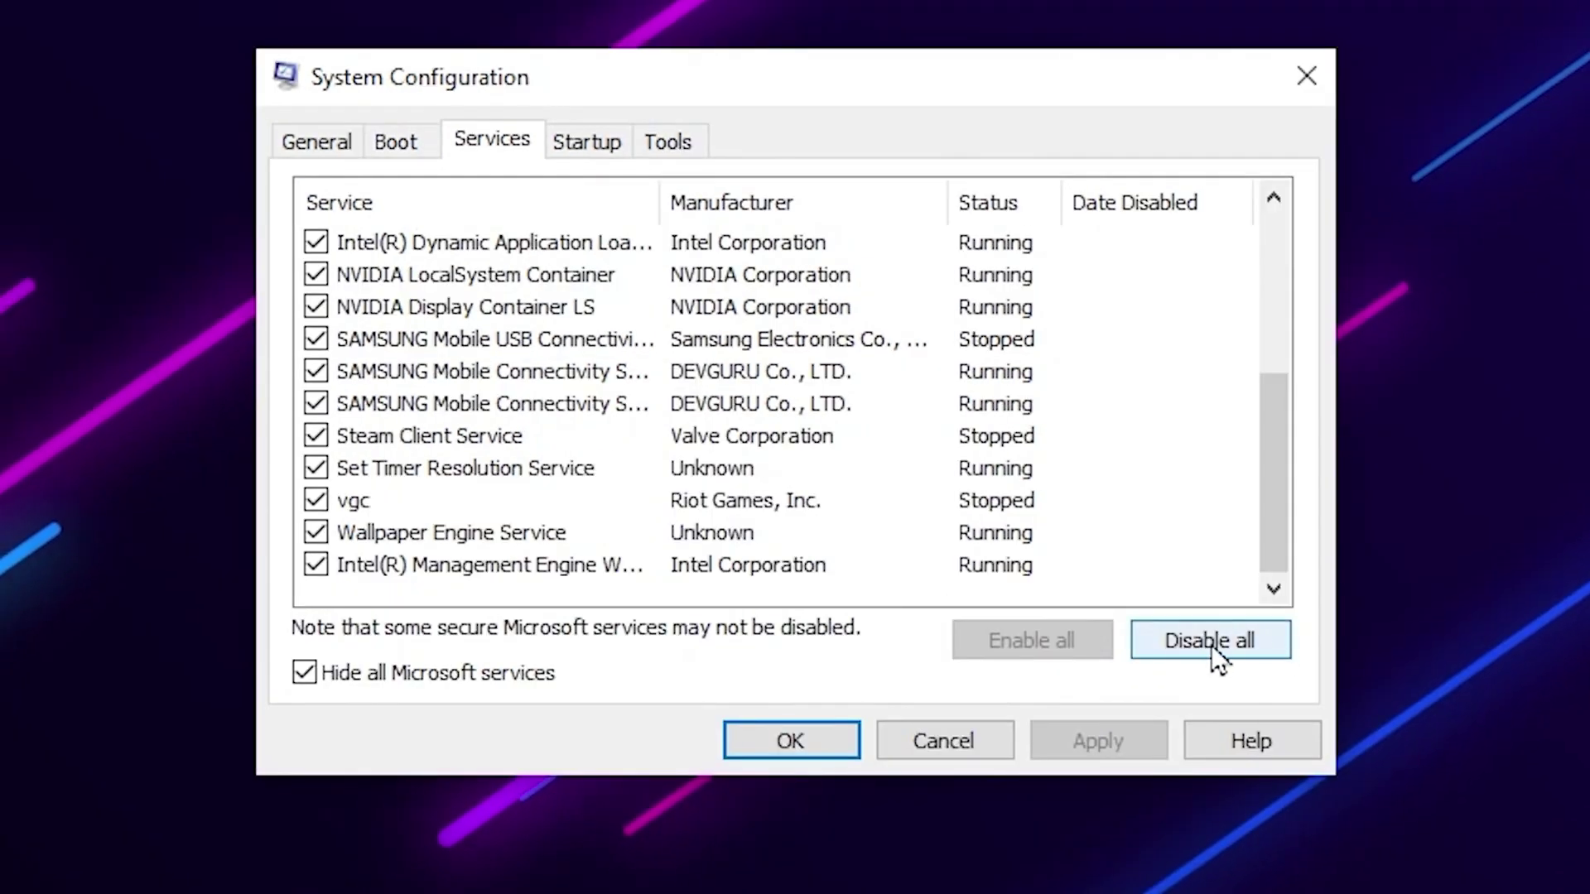
left_click(1210, 644)
scroll(497, 439, "up", 3)
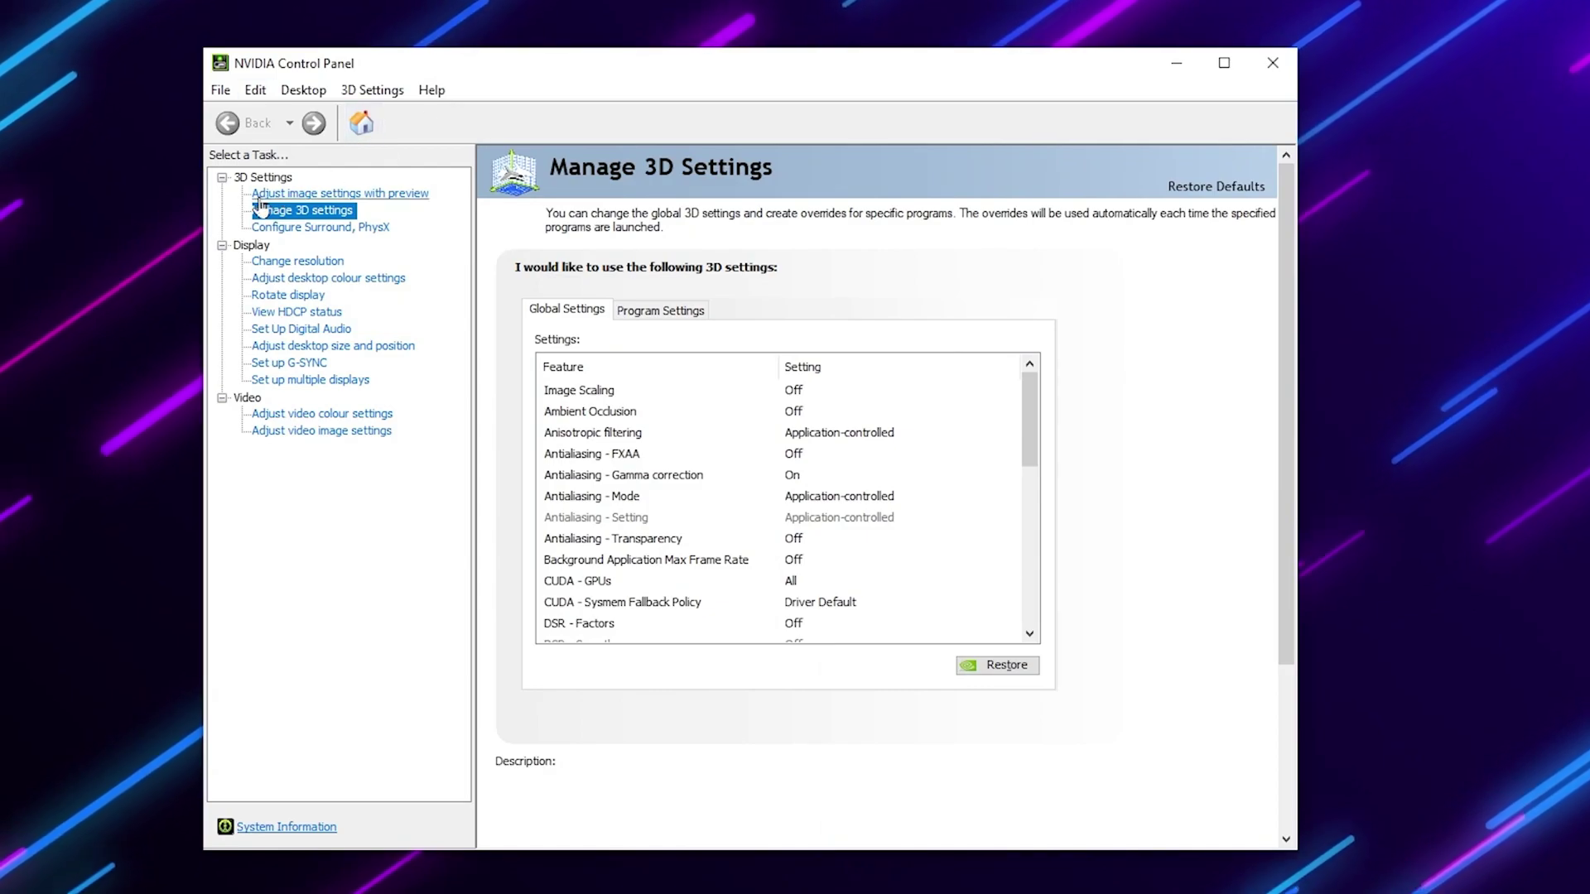
Switch NVIDIA Control Panel to the advanced 3D image settings.
left_click(331, 195)
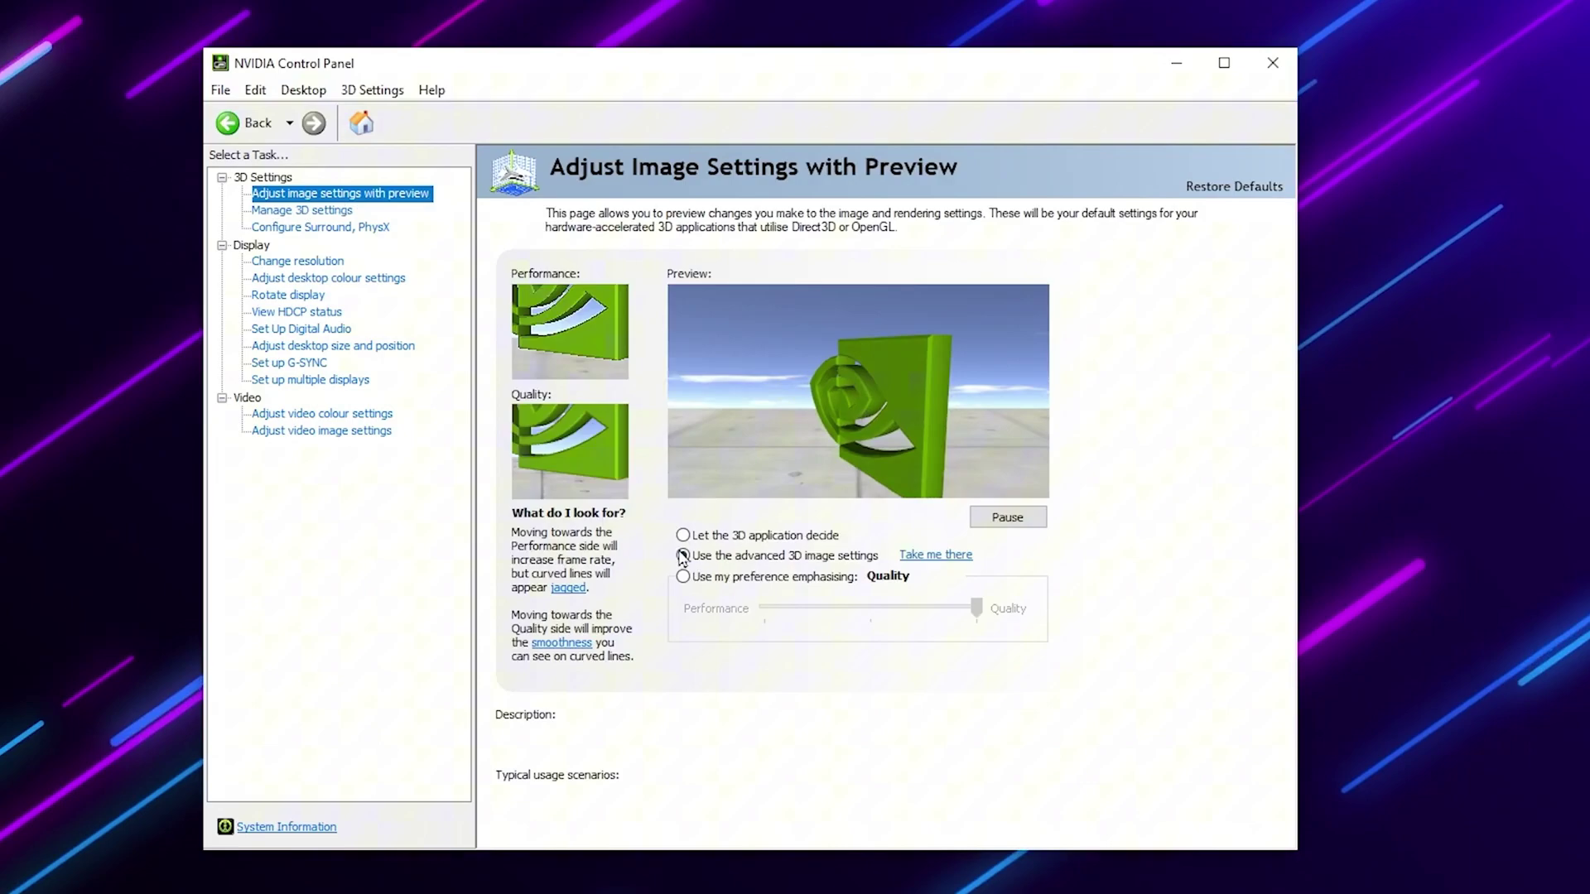
mouse_move(759, 564)
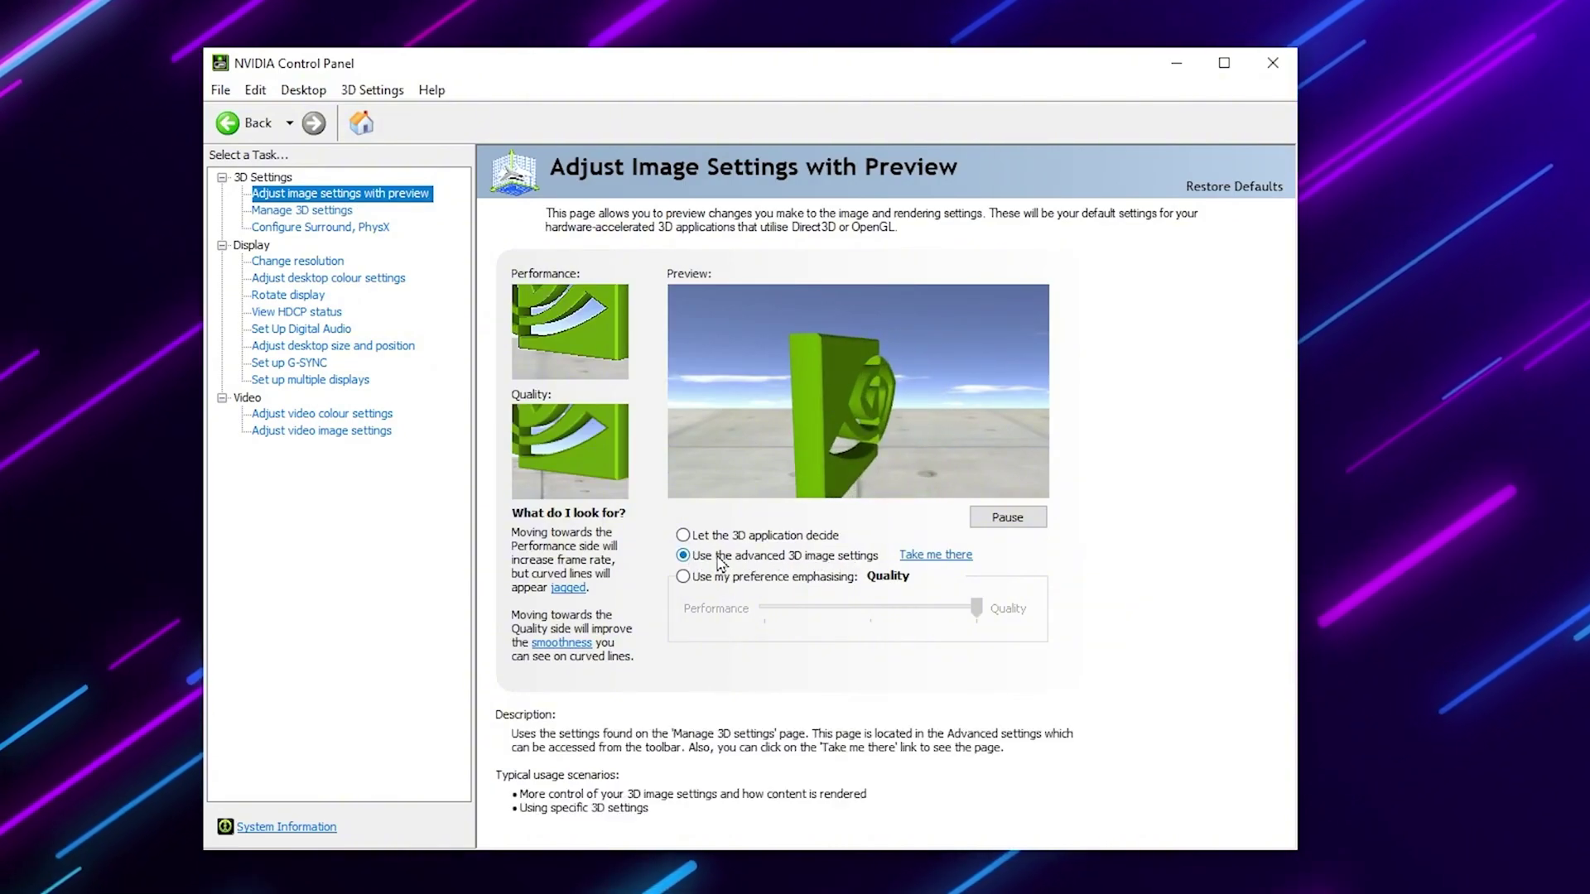
left_click(936, 555)
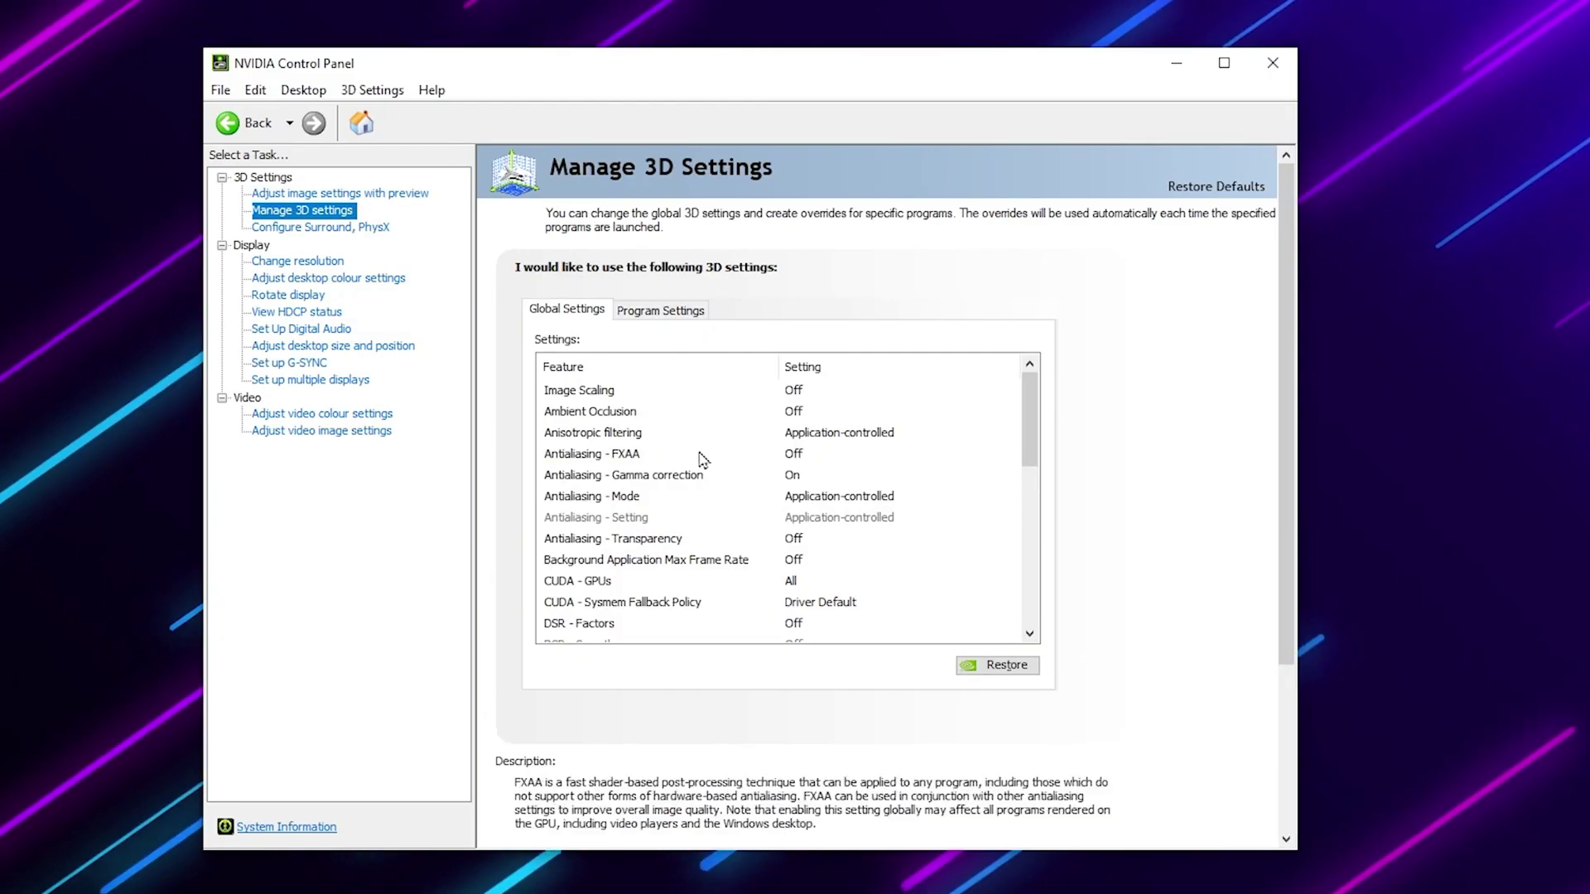
scroll(819, 489, "down", 5)
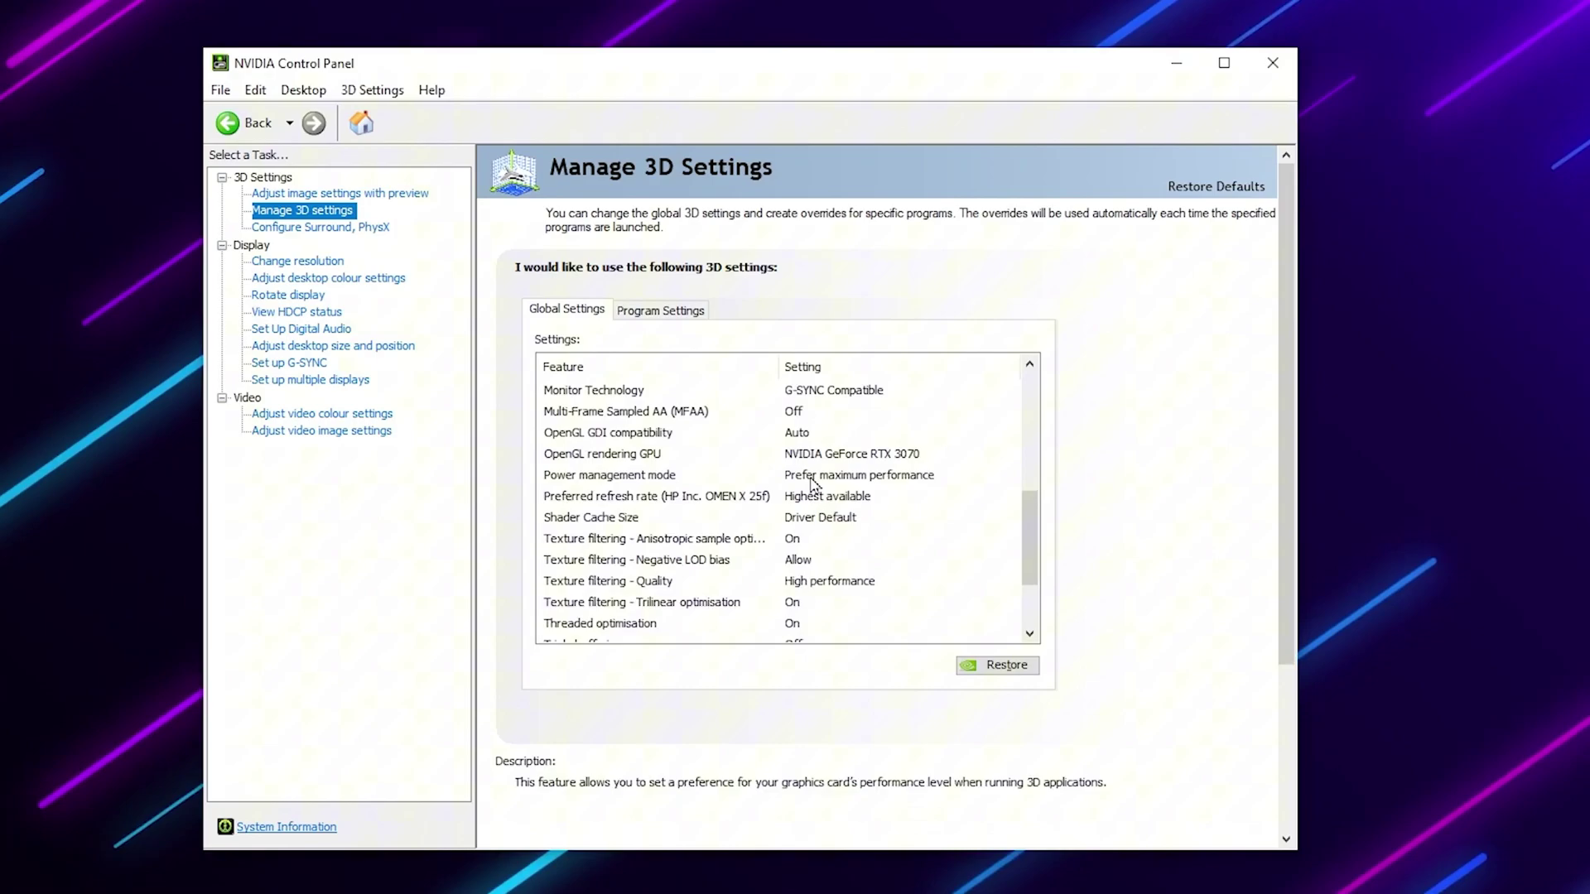
Set Power management mode to Prefer maximum performance and Texture filtering - Quality to High performance.
left_click(930, 480)
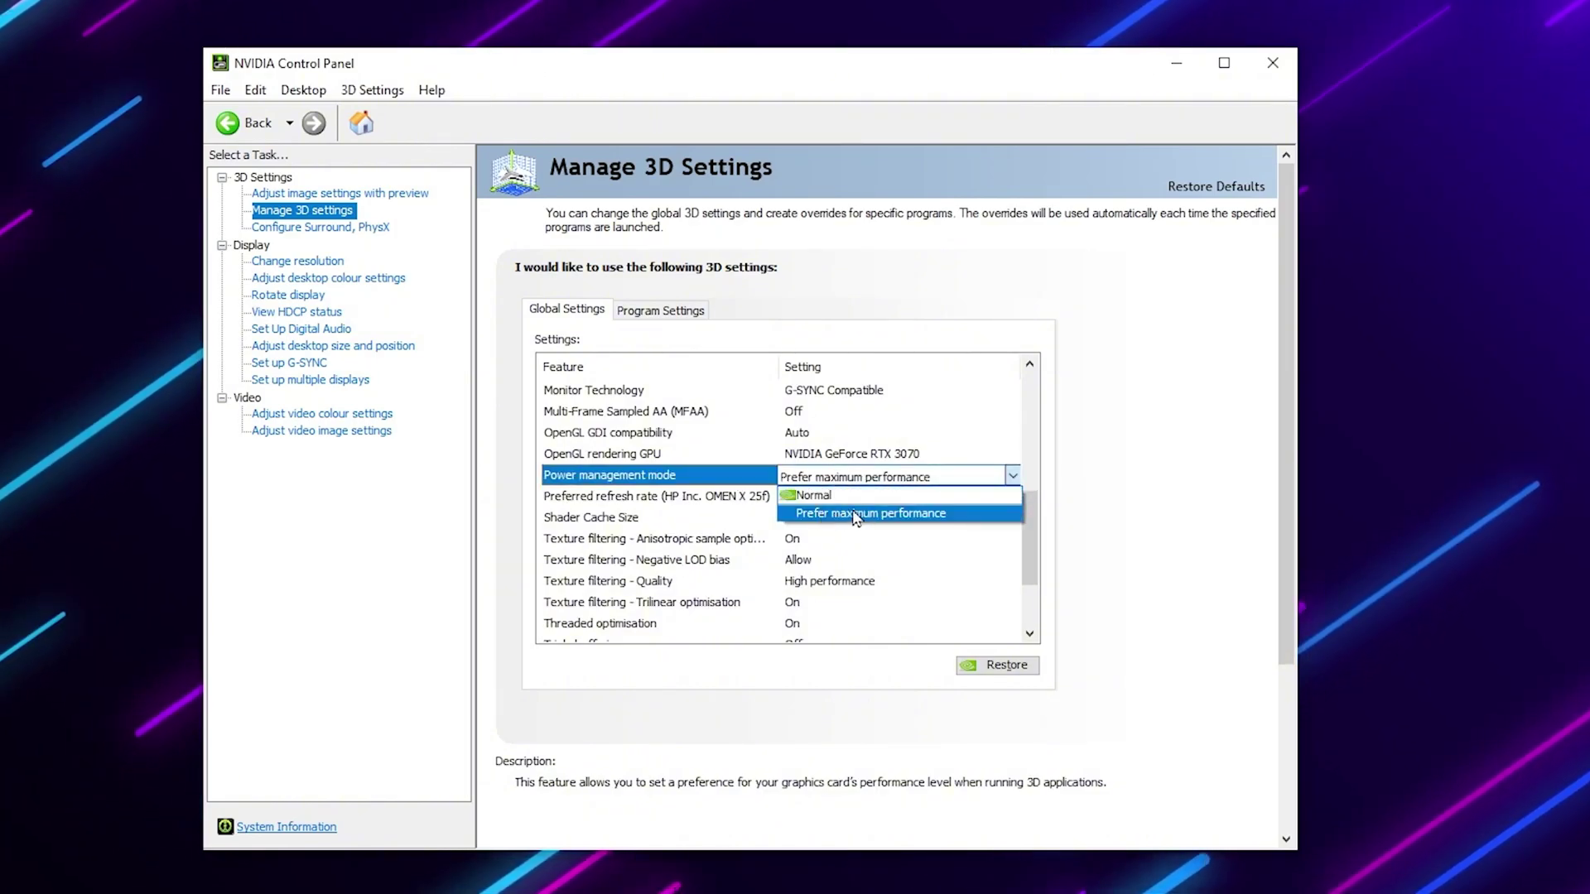
left_click(849, 514)
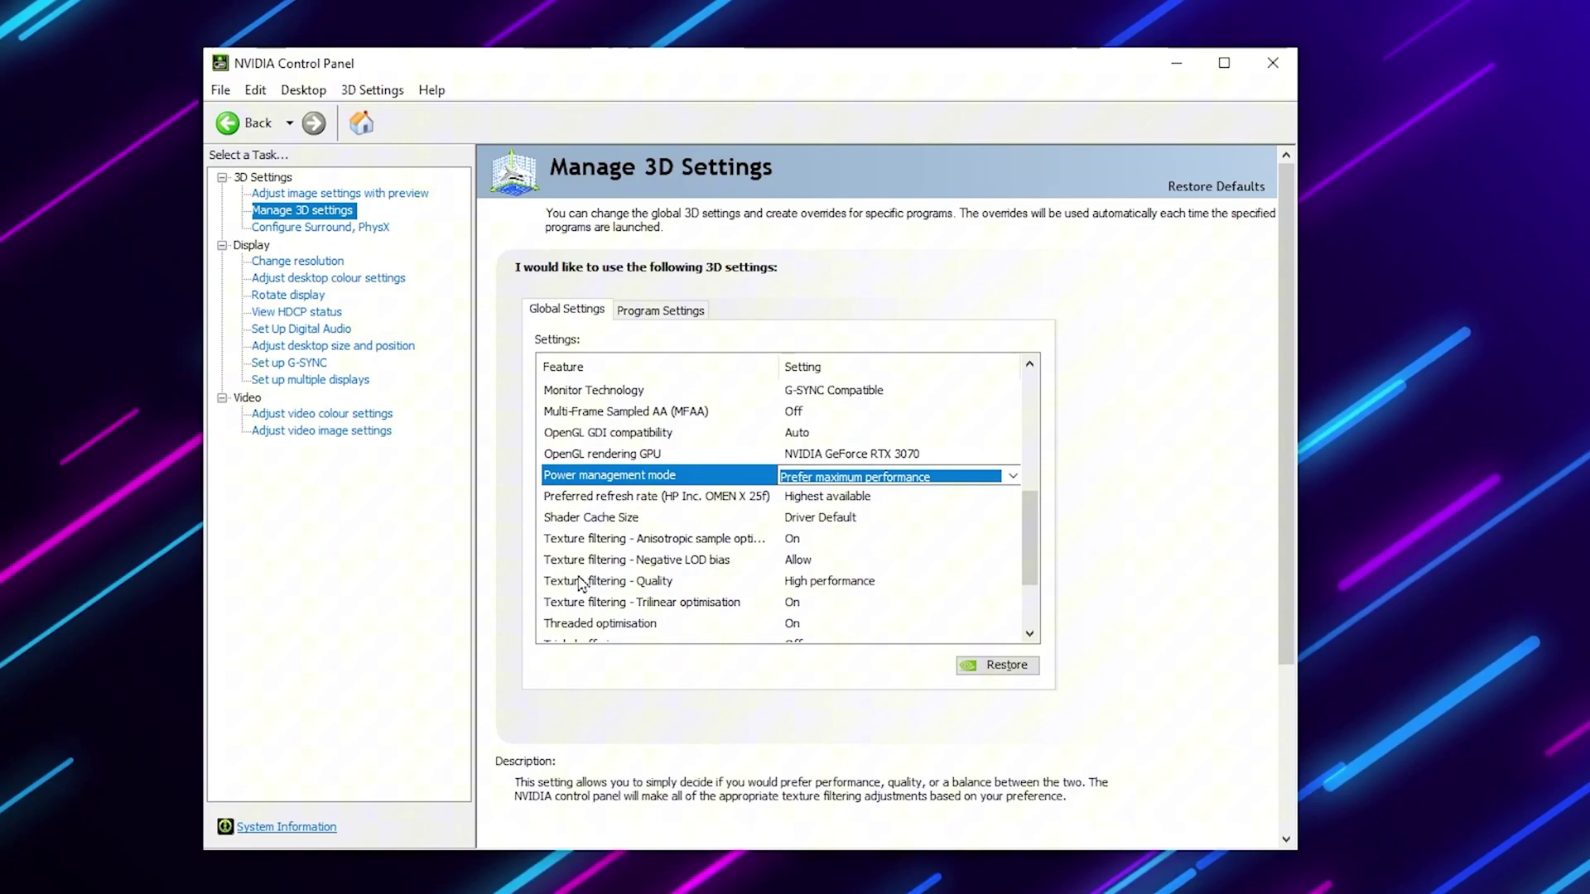
left_click(856, 584)
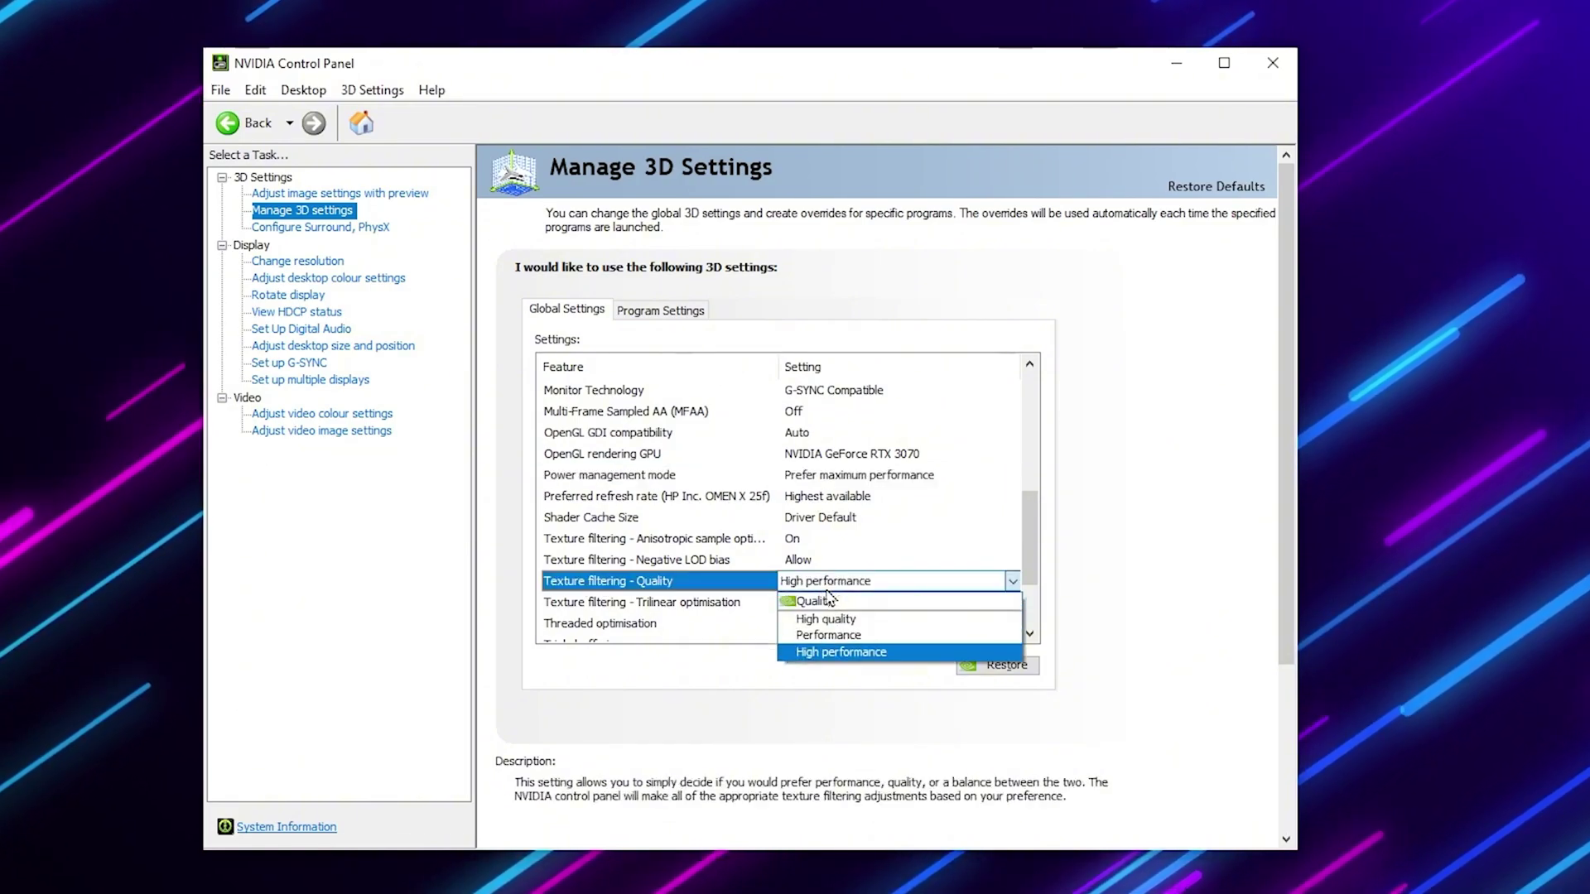
left_click(838, 654)
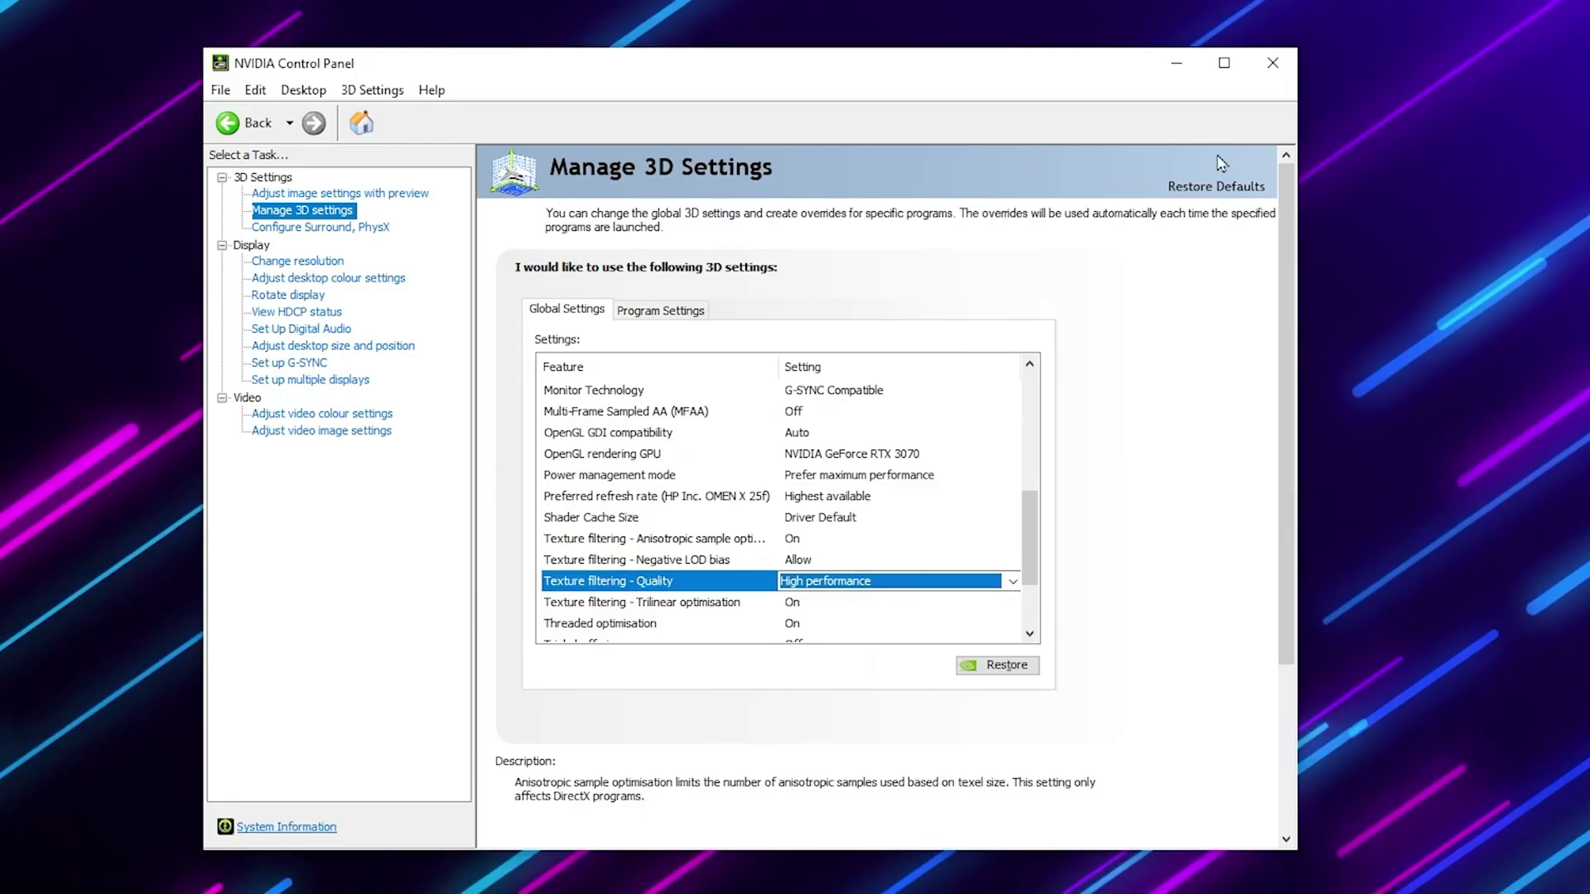